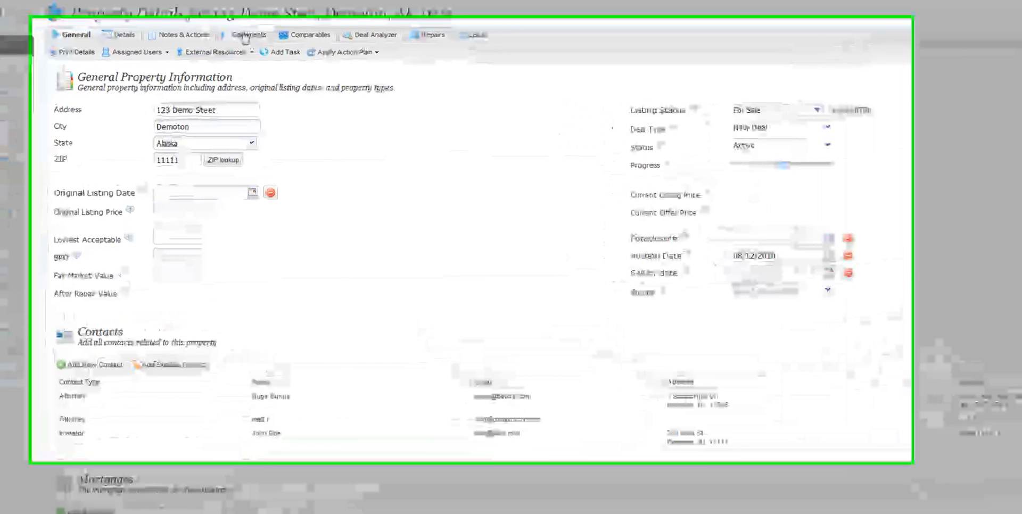
Create a folder named "new folder" under Property Documents in the property's documents
left_click(242, 57)
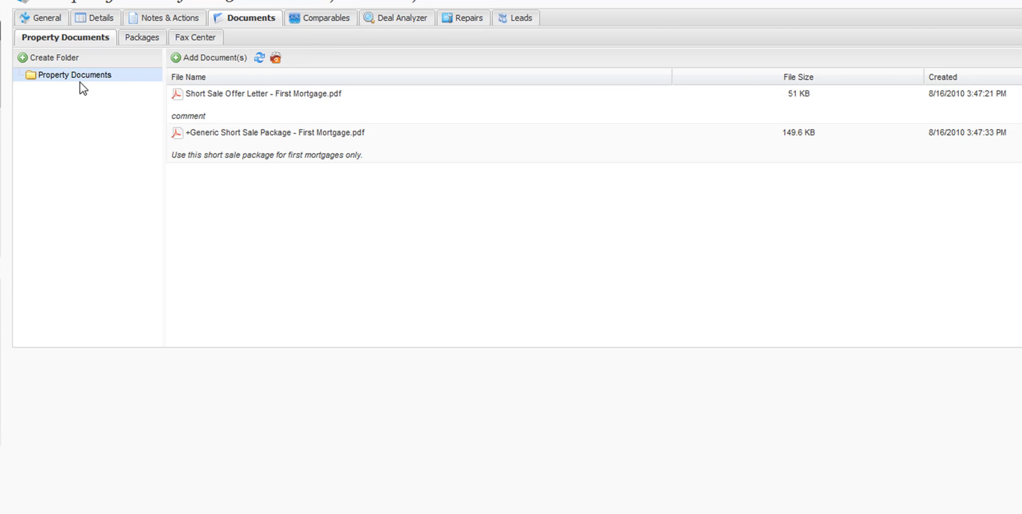
left_click(41, 60)
type("new folder")
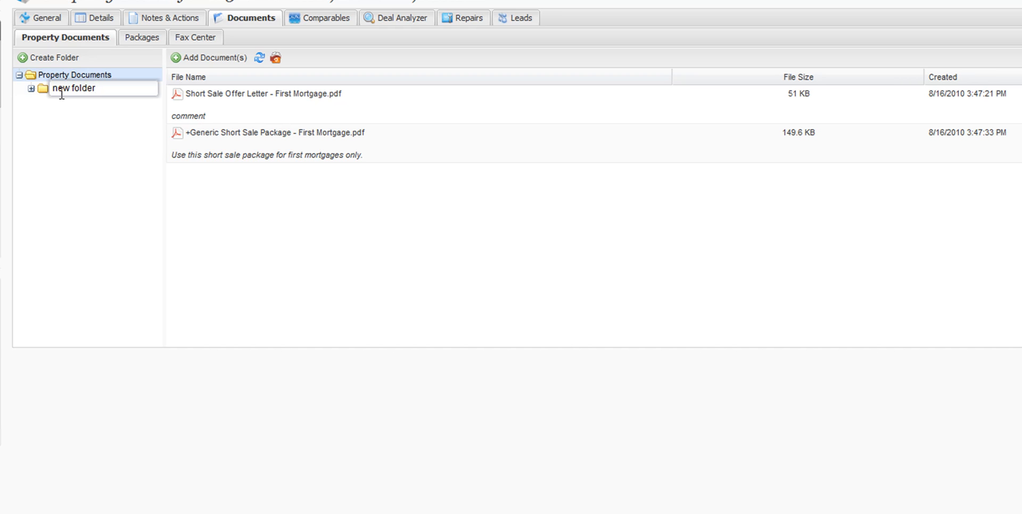
left_click(59, 123)
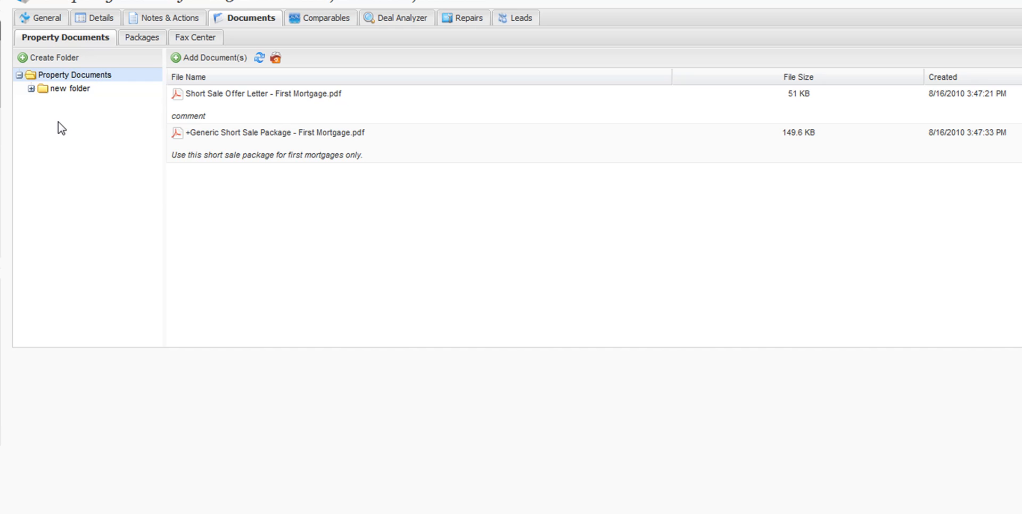
Add testhud.pdf from My Documents to the property's "new folder"
left_click(67, 88)
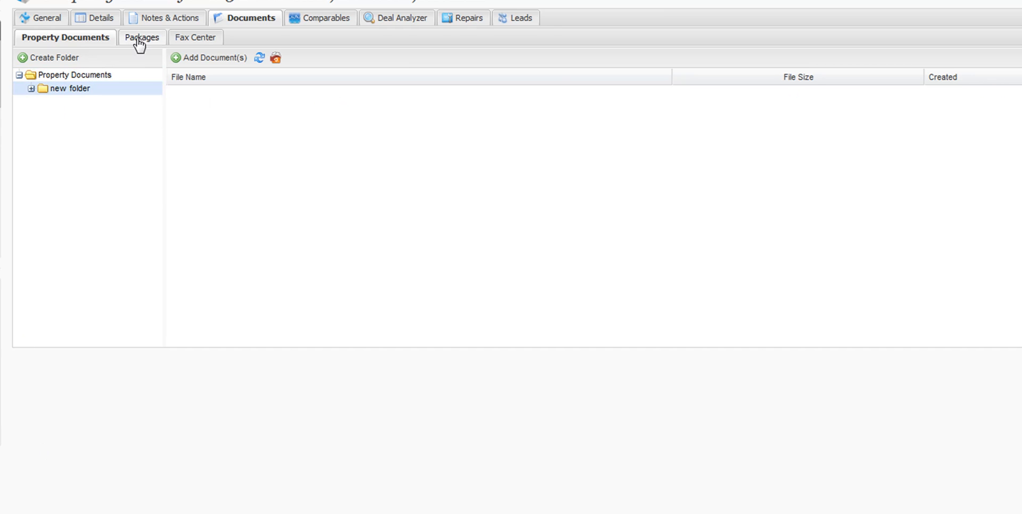
left_click(205, 59)
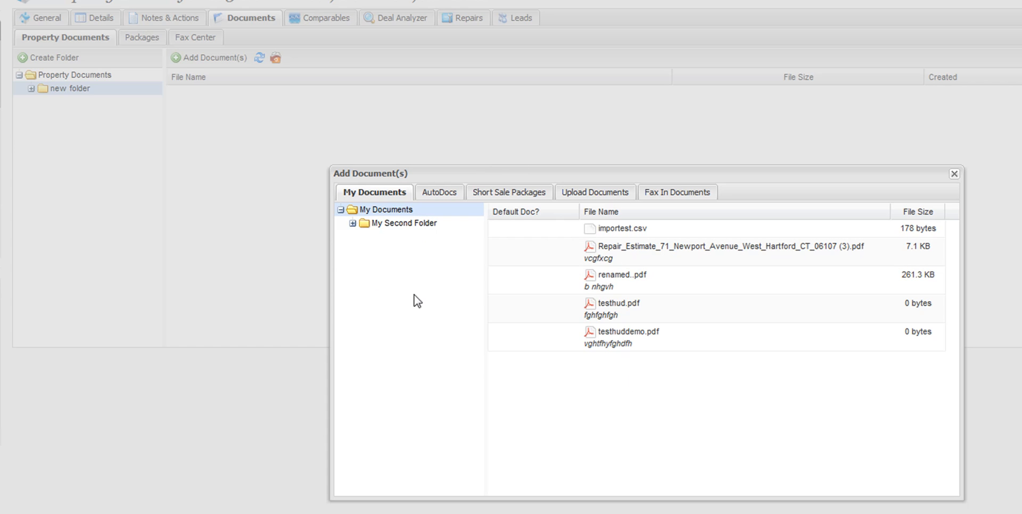
left_click(392, 224)
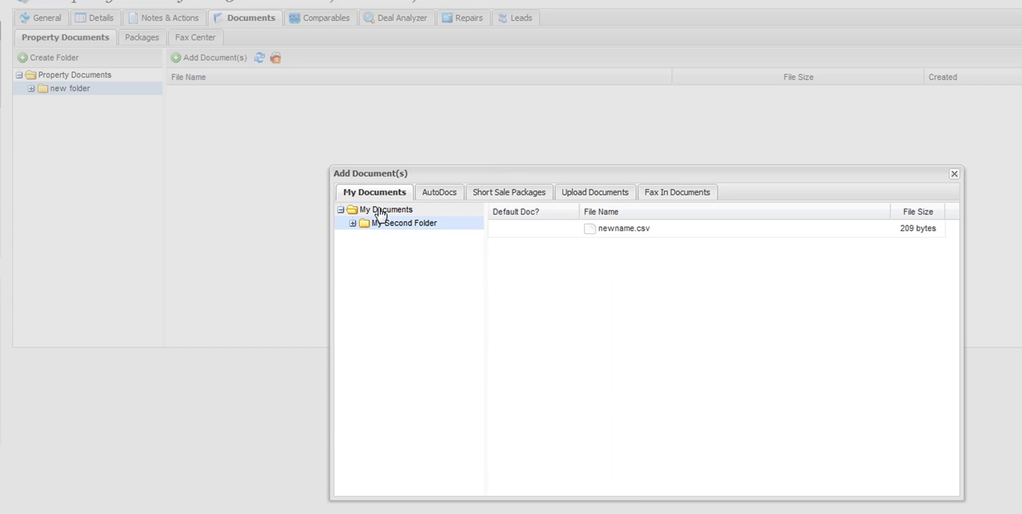
left_click(373, 209)
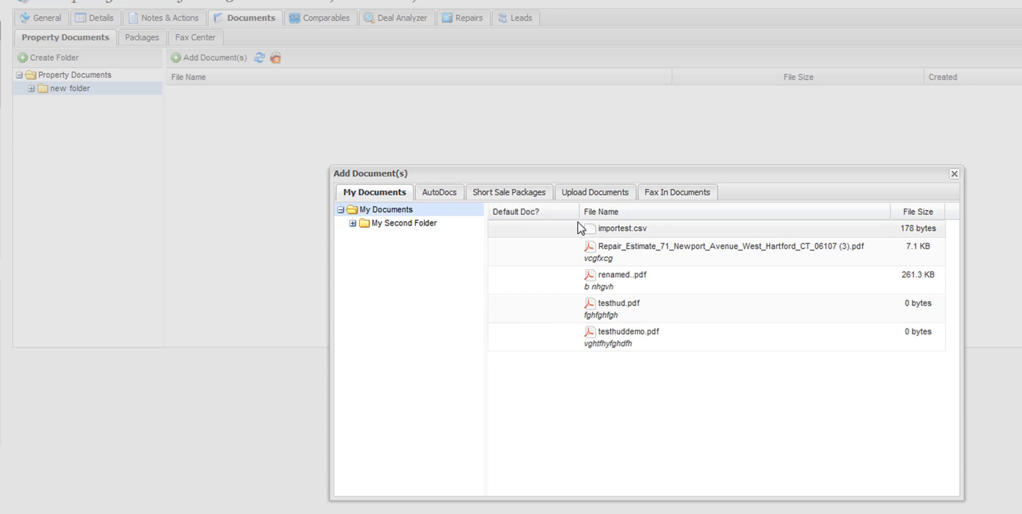
right_click(607, 306)
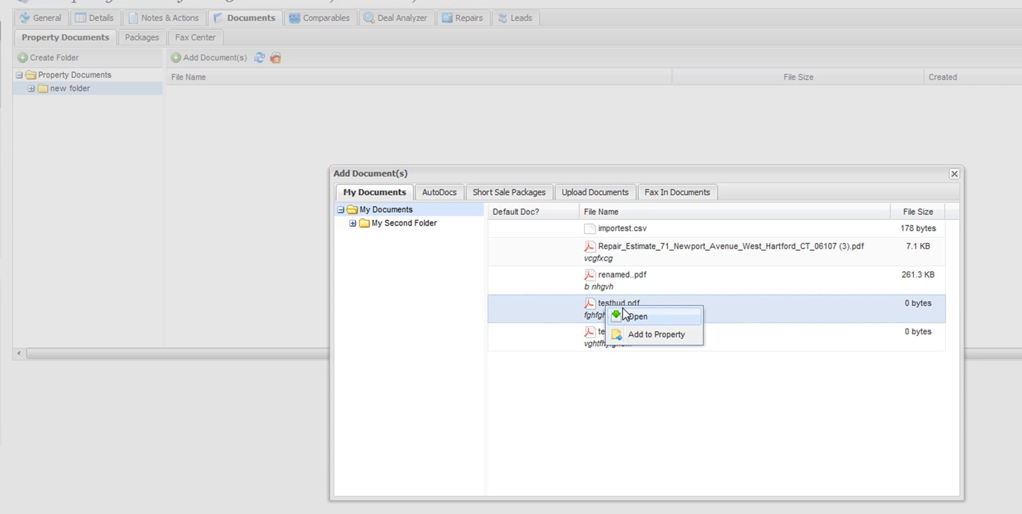
left_click(640, 334)
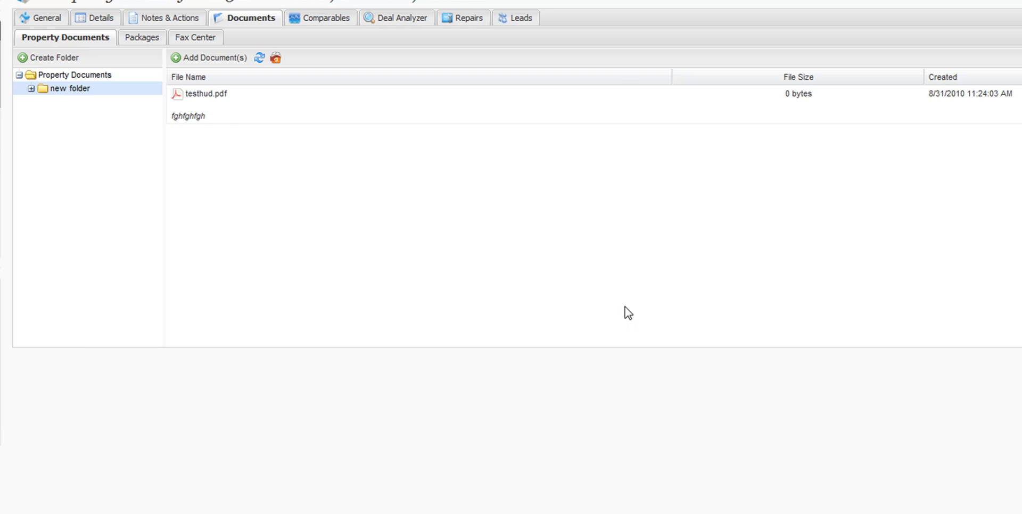
Add Purchase & Sale Agreement.pdf from the Lease Option folder of AutoDocs to the property's "new folder"
left_click(193, 58)
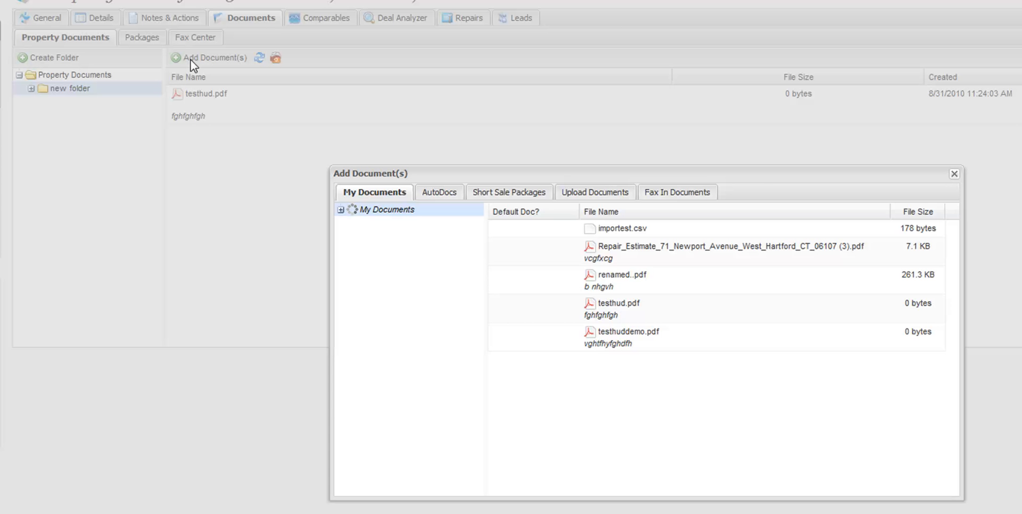
left_click(434, 192)
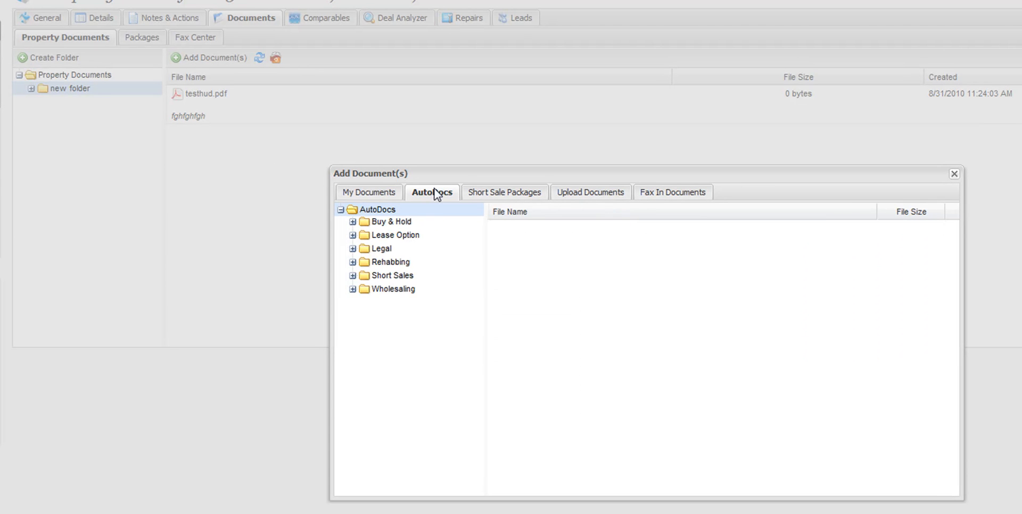
left_click(404, 226)
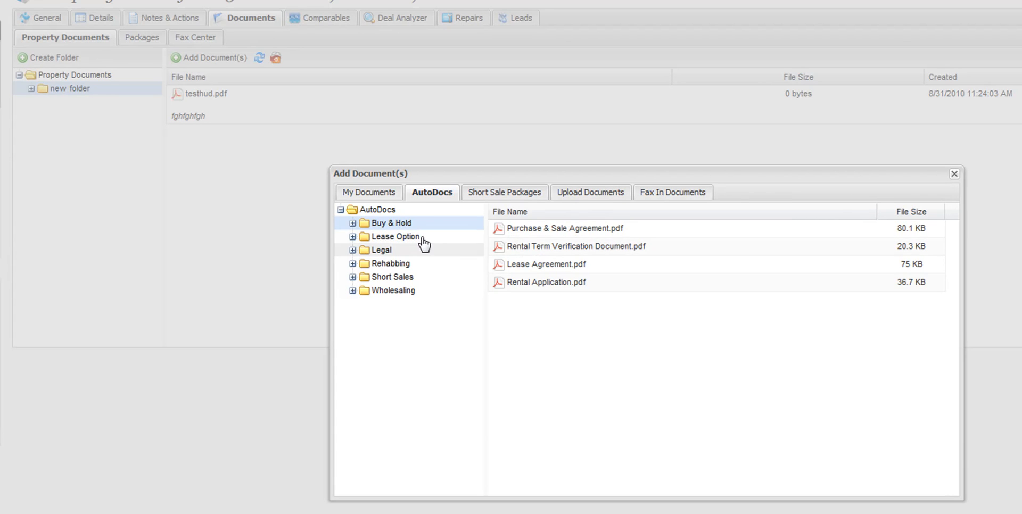
left_click(403, 242)
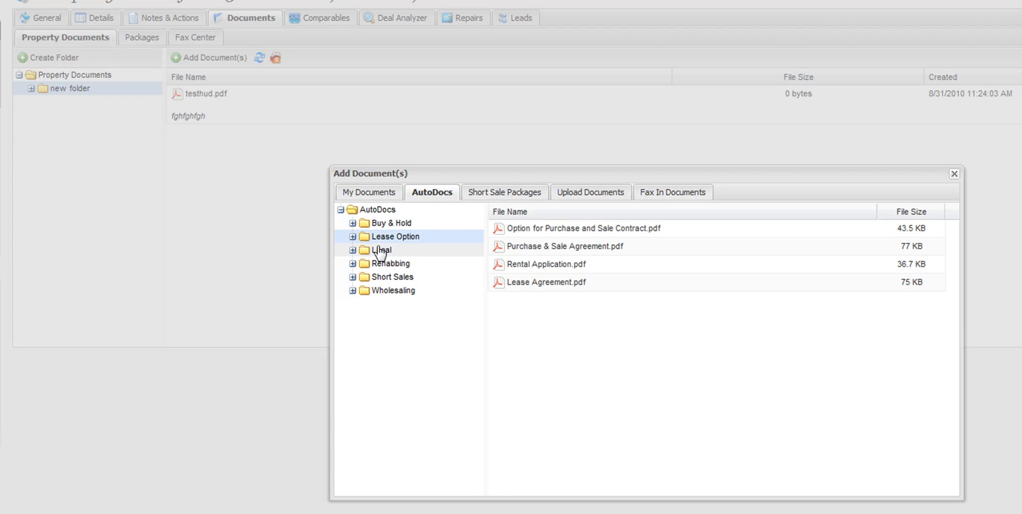
right_click(539, 247)
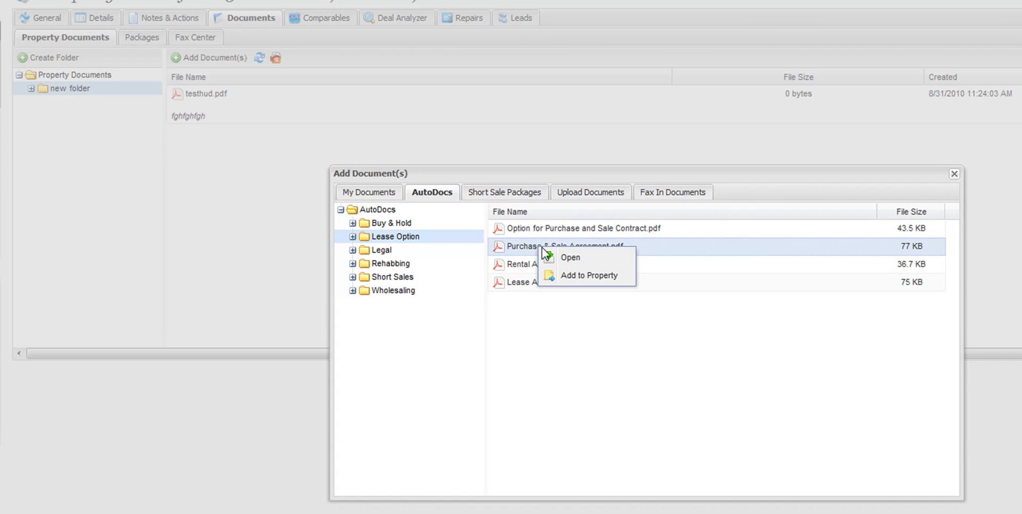
left_click(569, 276)
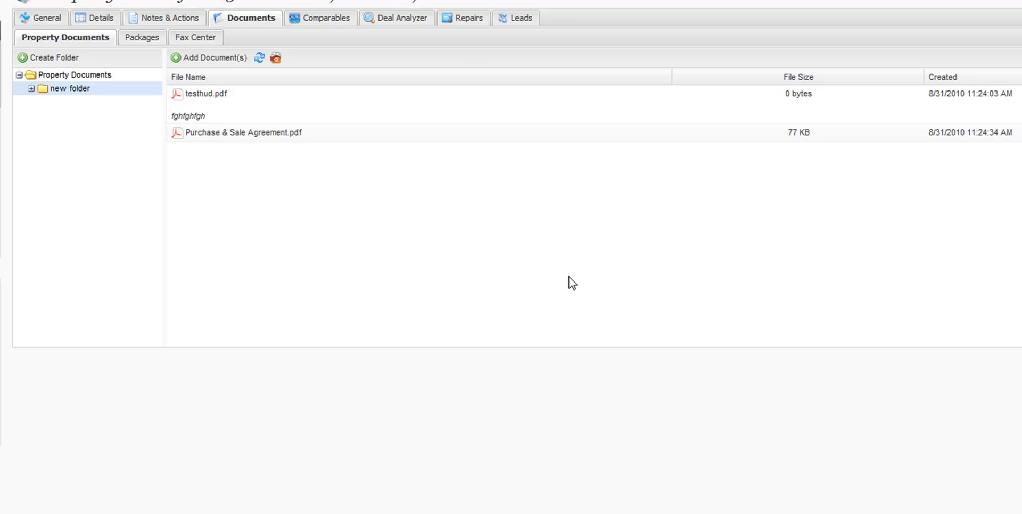
Add +Generic Short Sale Package - First Mortgage.pdf from the short sale packages to the property's "new folder"
left_click(209, 57)
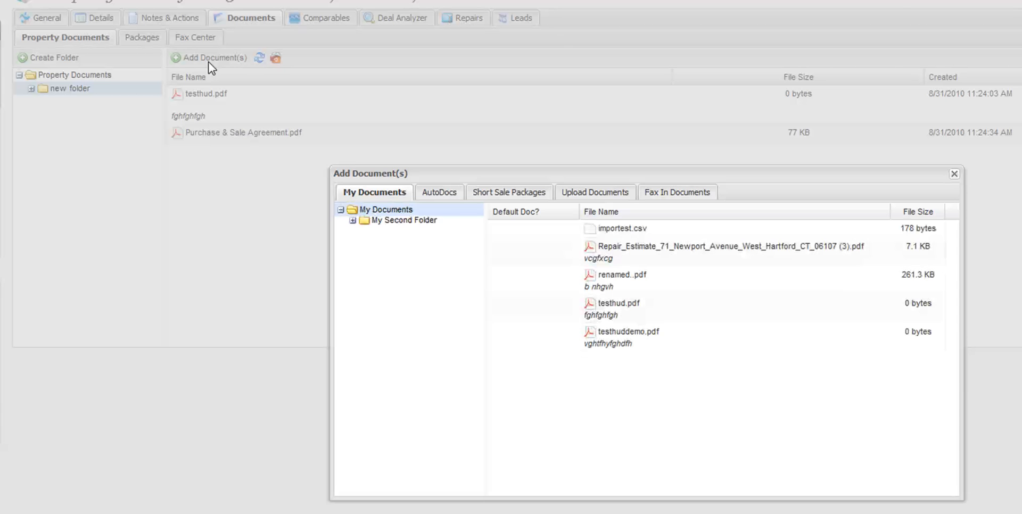
left_click(490, 192)
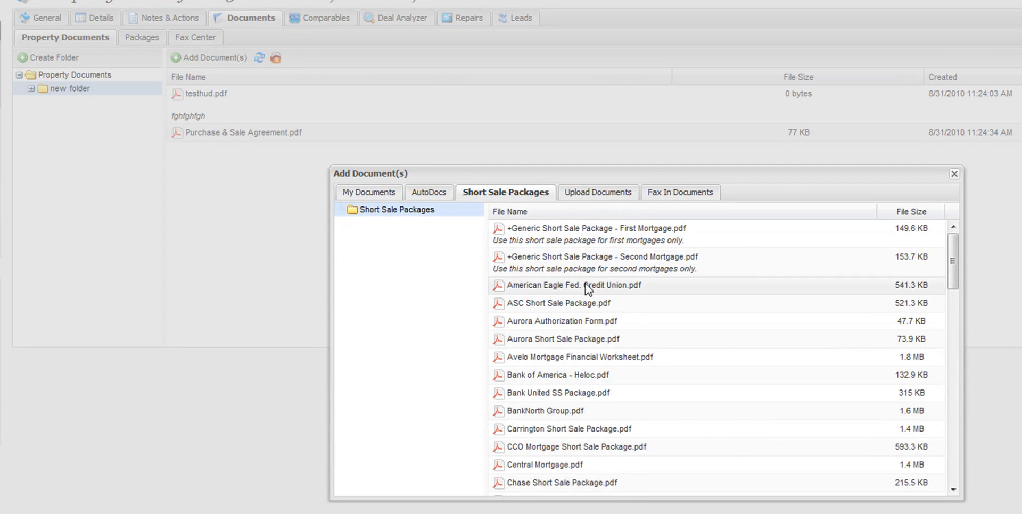
scroll(586, 286, "down", 15)
scroll(586, 286, "up", 15)
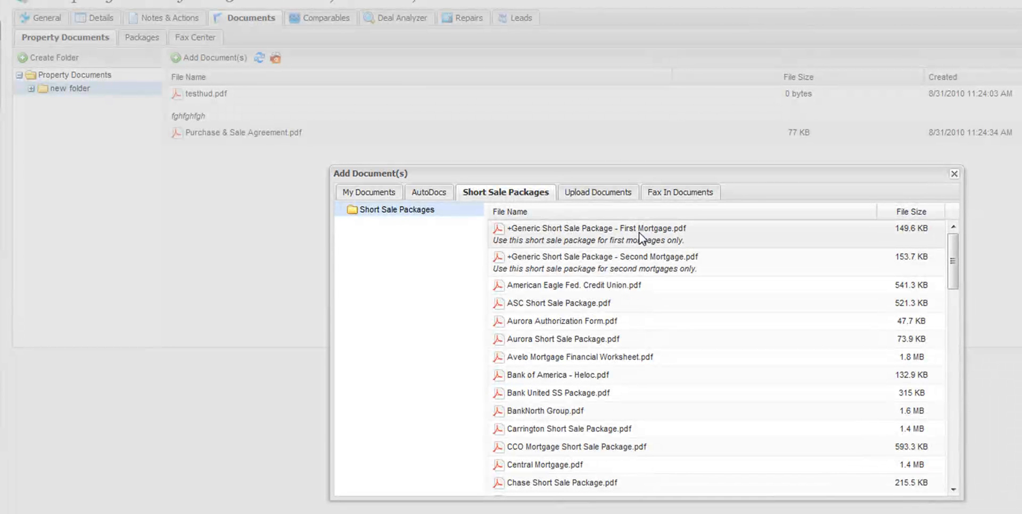
right_click(604, 237)
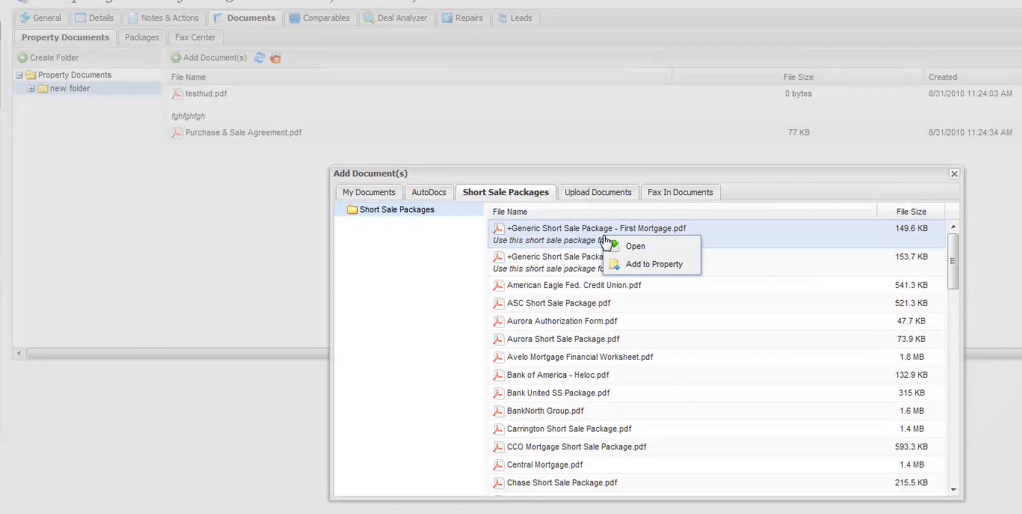
left_click(643, 266)
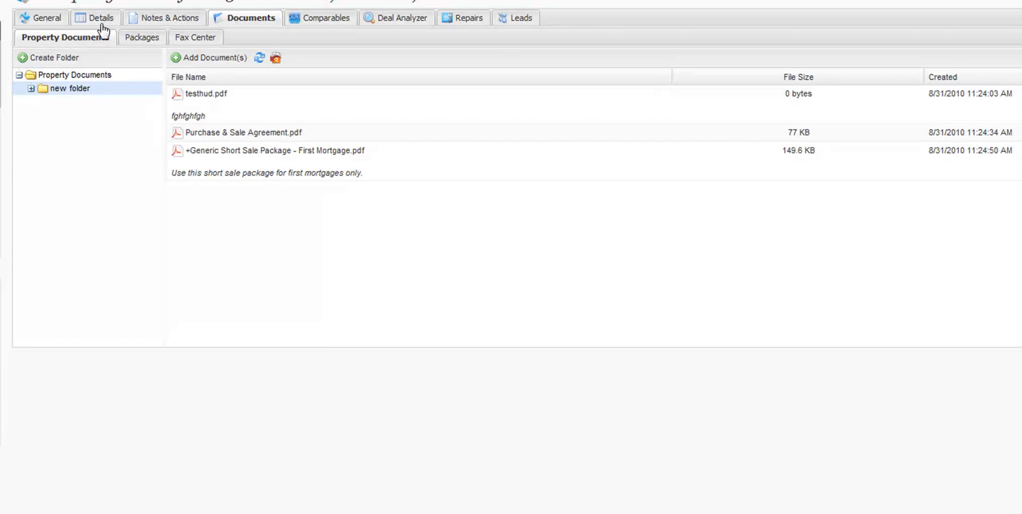
Upload the Word document Upload Example.docx from the computer to "new folder" and select it in the file list
left_click(192, 55)
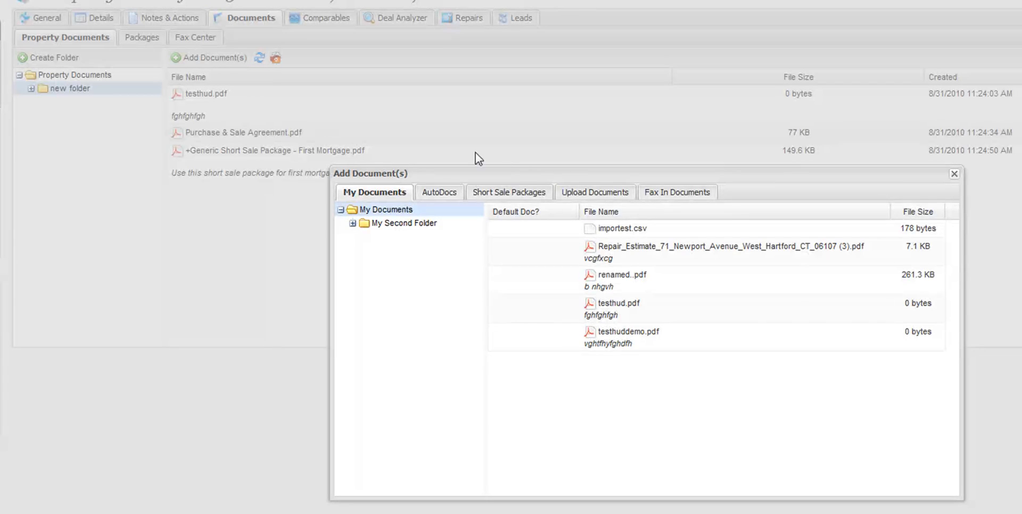
left_click(591, 193)
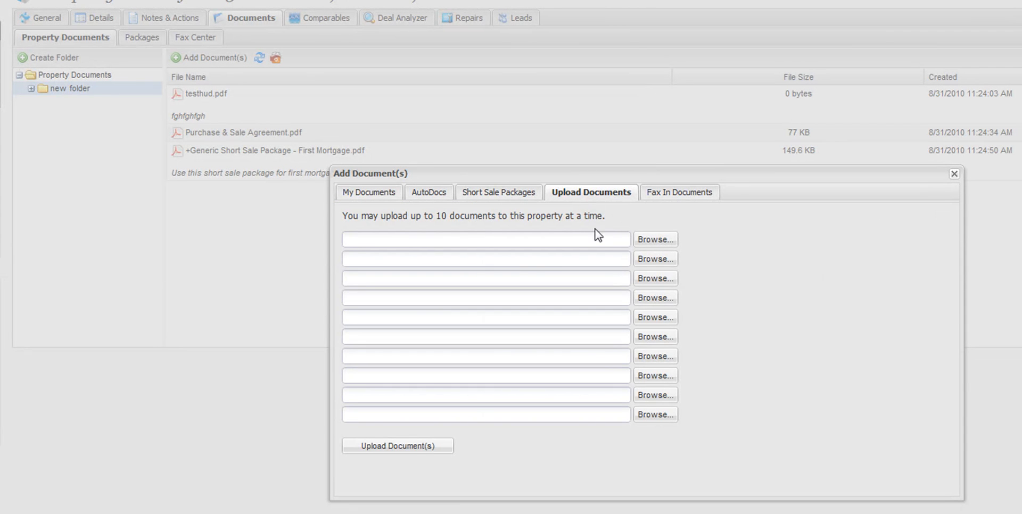
left_click(654, 241)
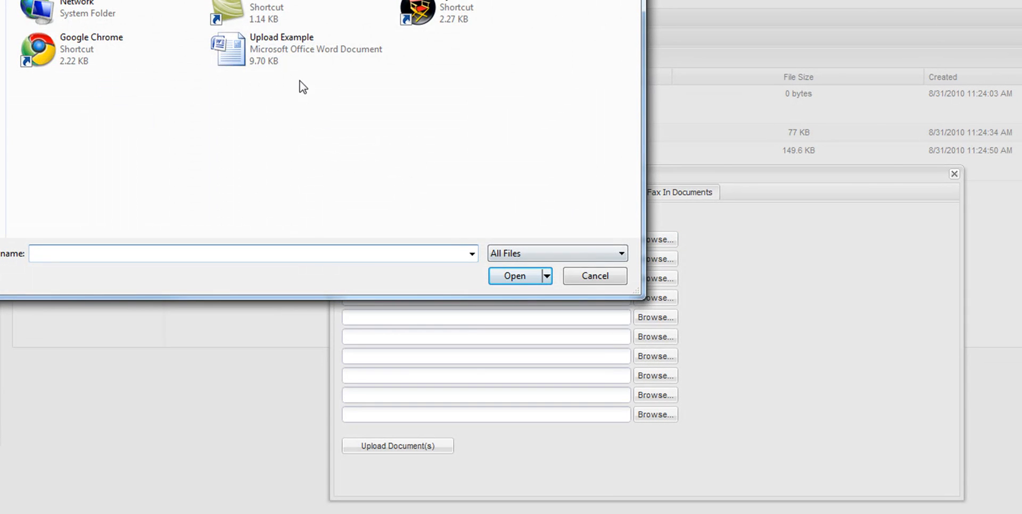
left_click(278, 53)
left_click(506, 274)
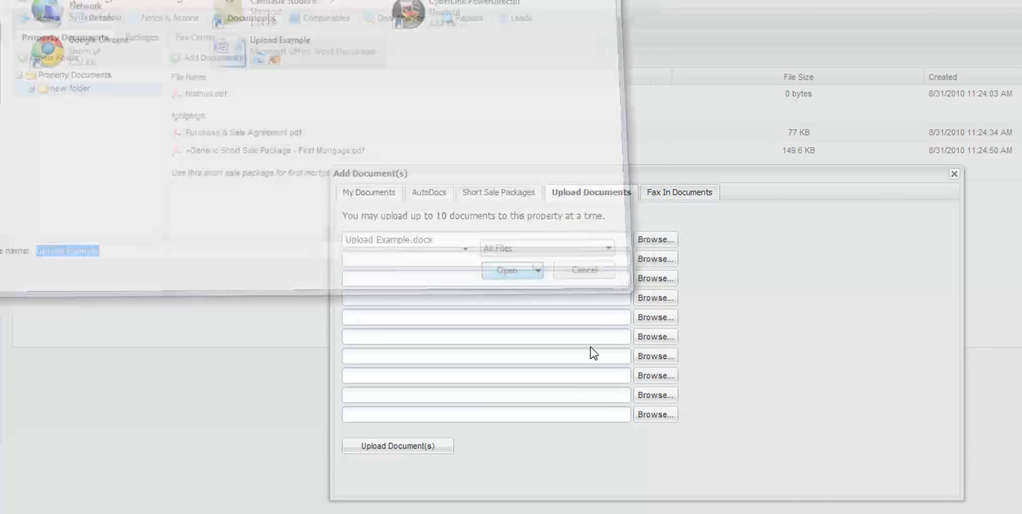
left_click(410, 449)
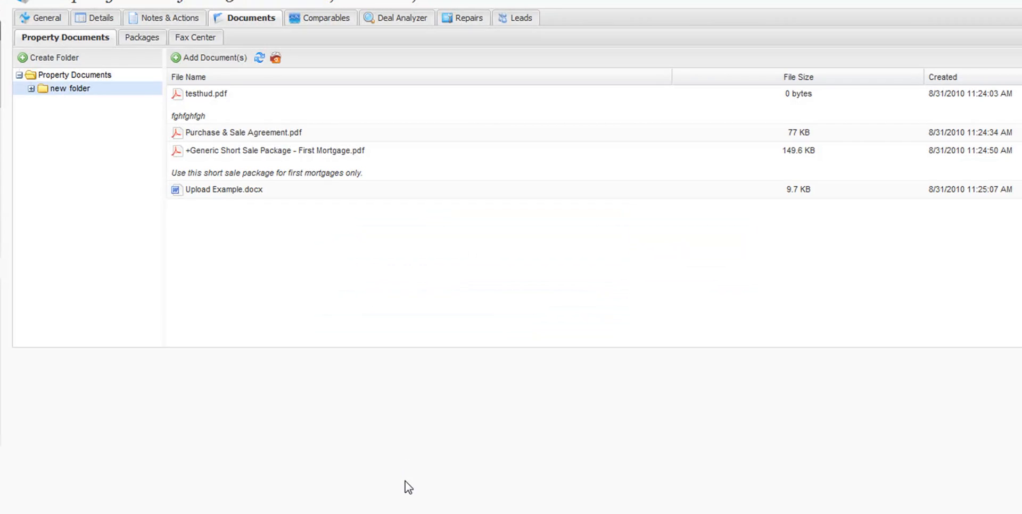
left_click(226, 189)
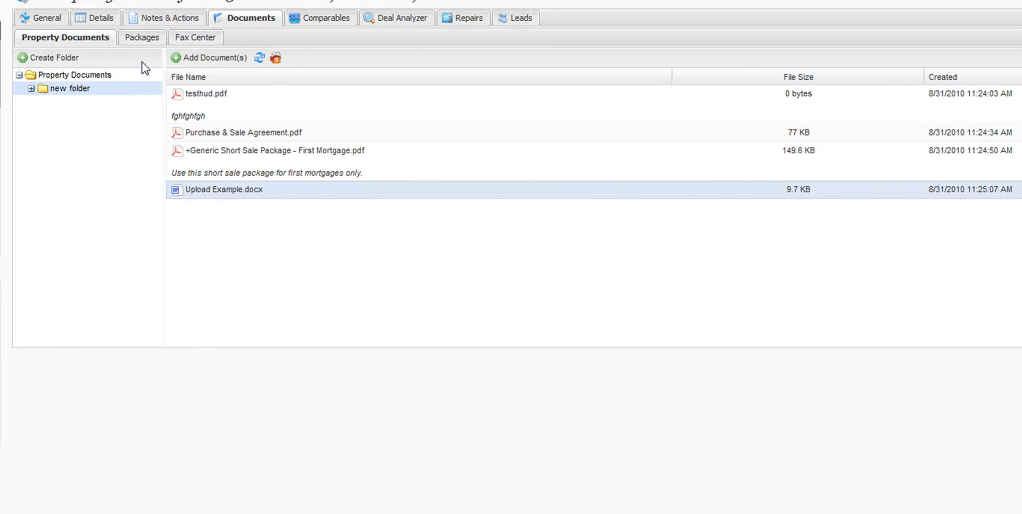
Try to prepare an unnamed one-page fax-in document and generate its cover sheet
left_click(206, 58)
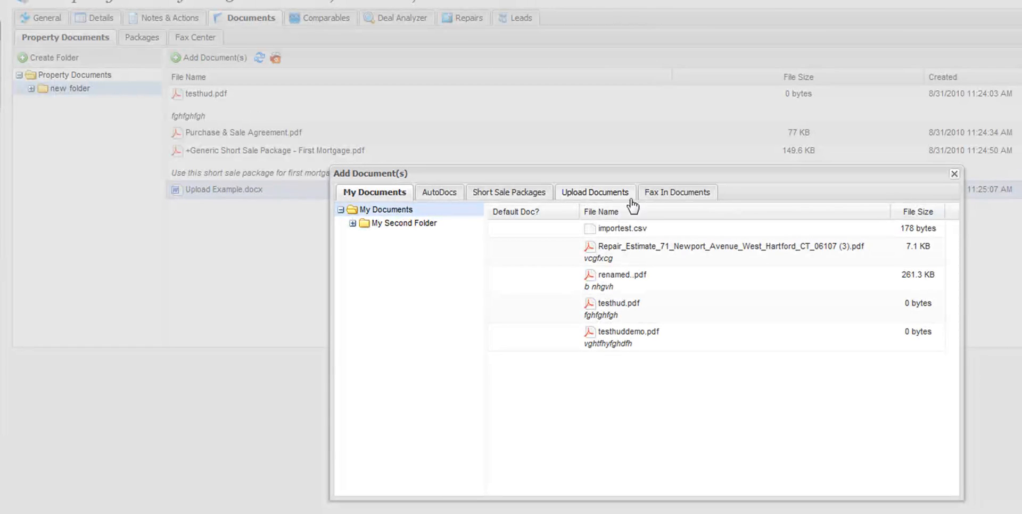
left_click(658, 194)
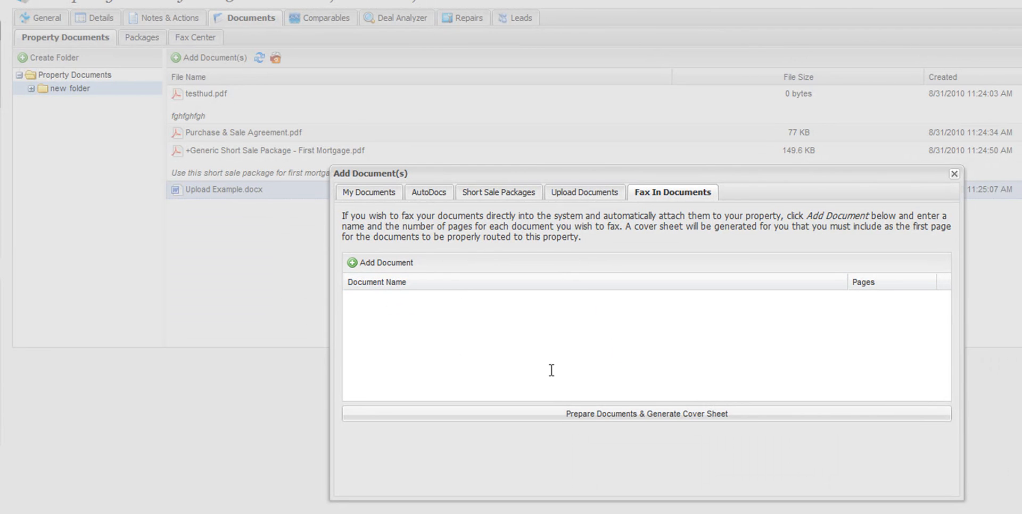
left_click(378, 264)
left_click(533, 316)
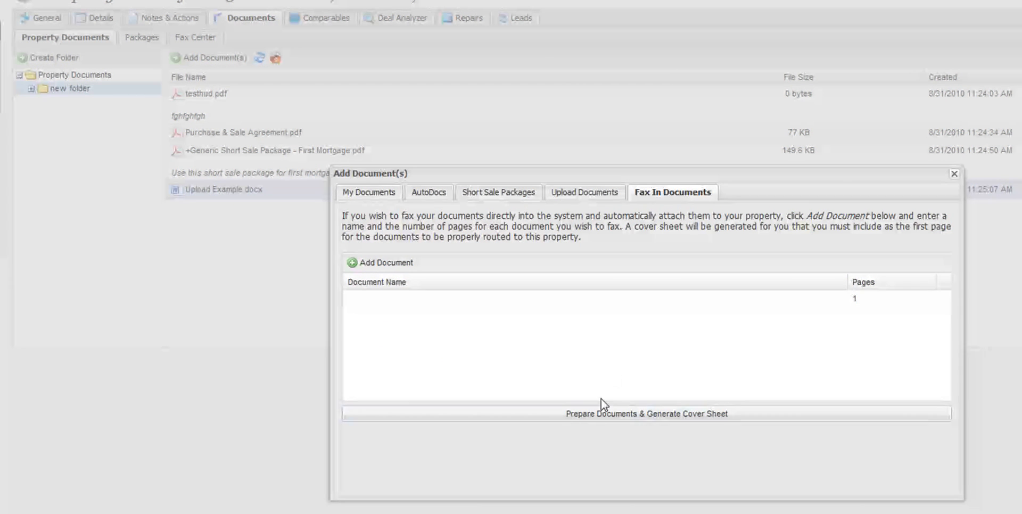
left_click(656, 414)
left_click(635, 353)
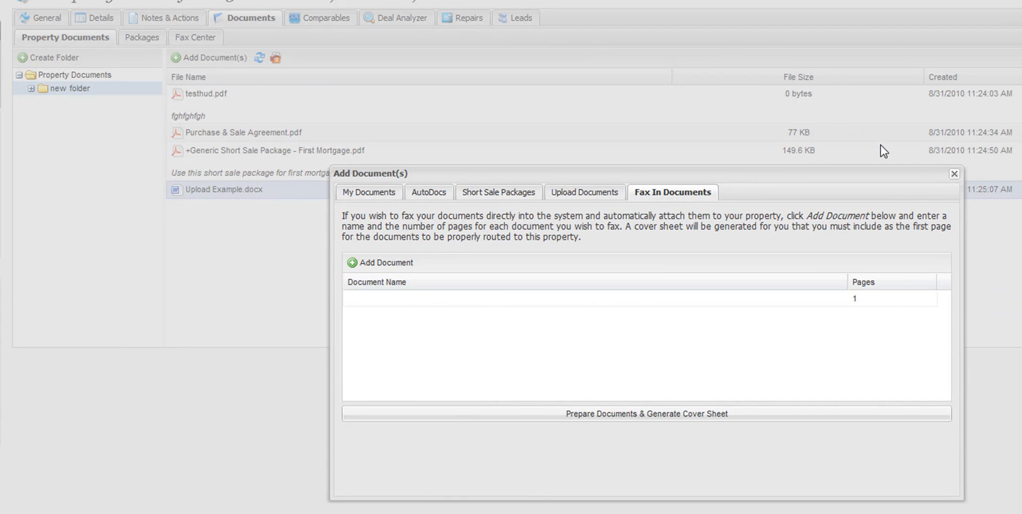
left_click(954, 173)
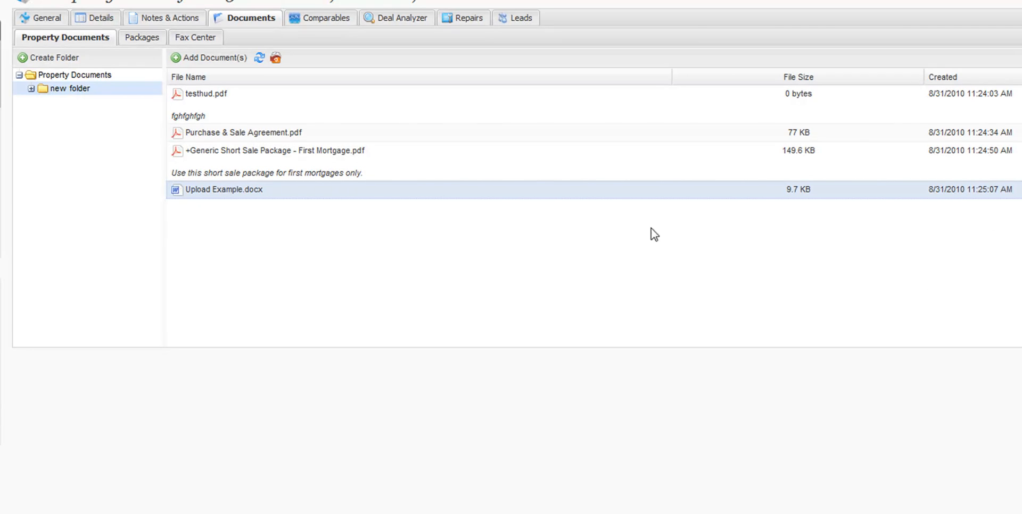
Share testhud.pdf with only the second attorney contact, excluding the first attorney and the investor from the notification
right_click(294, 97)
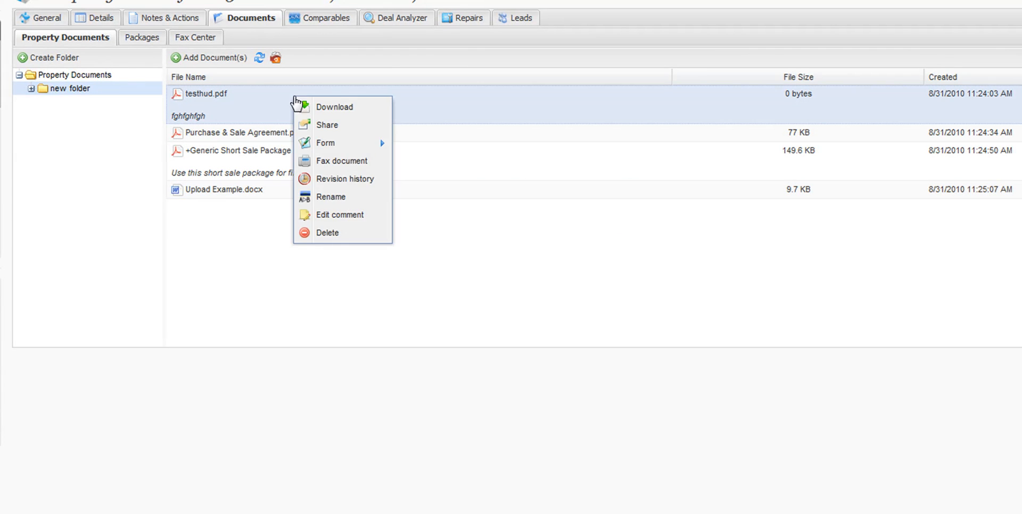
left_click(352, 127)
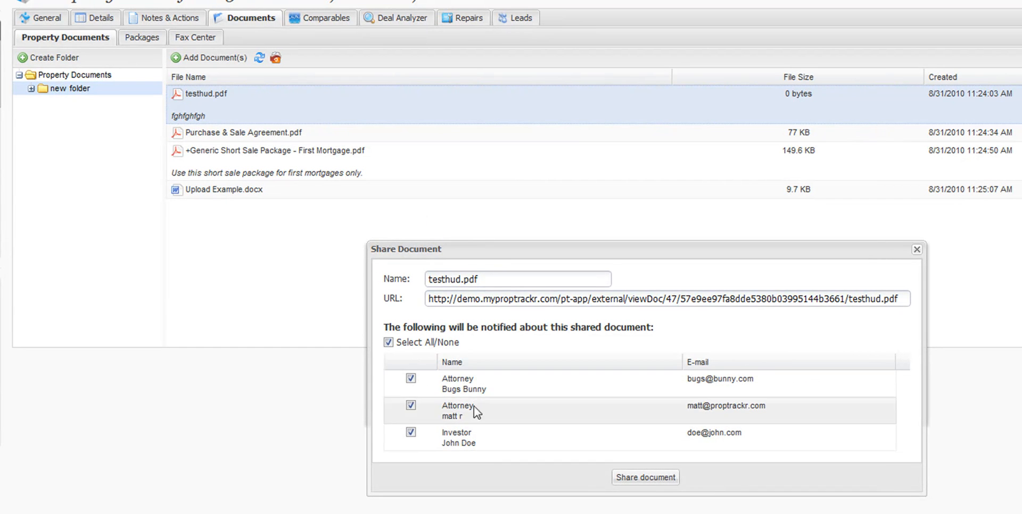
left_click(412, 432)
left_click(413, 379)
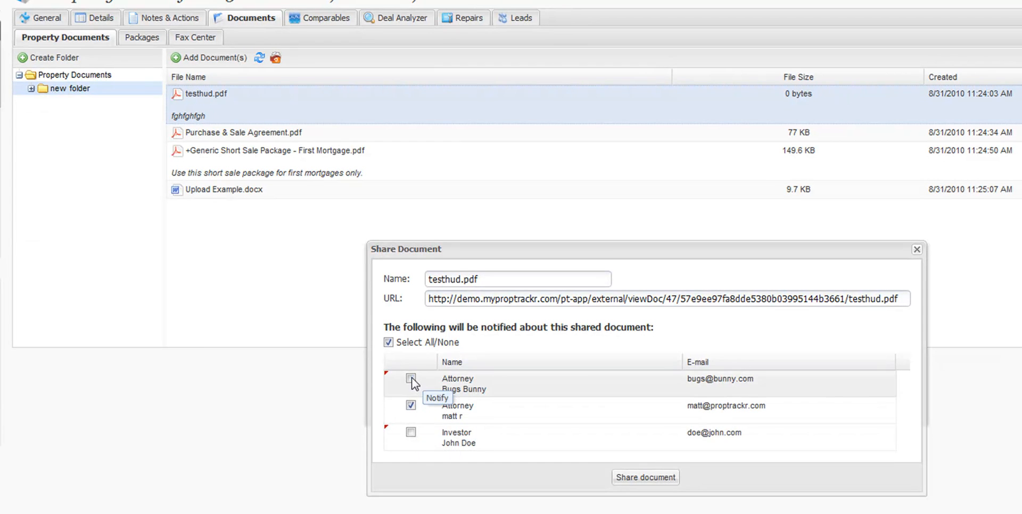
left_click(624, 478)
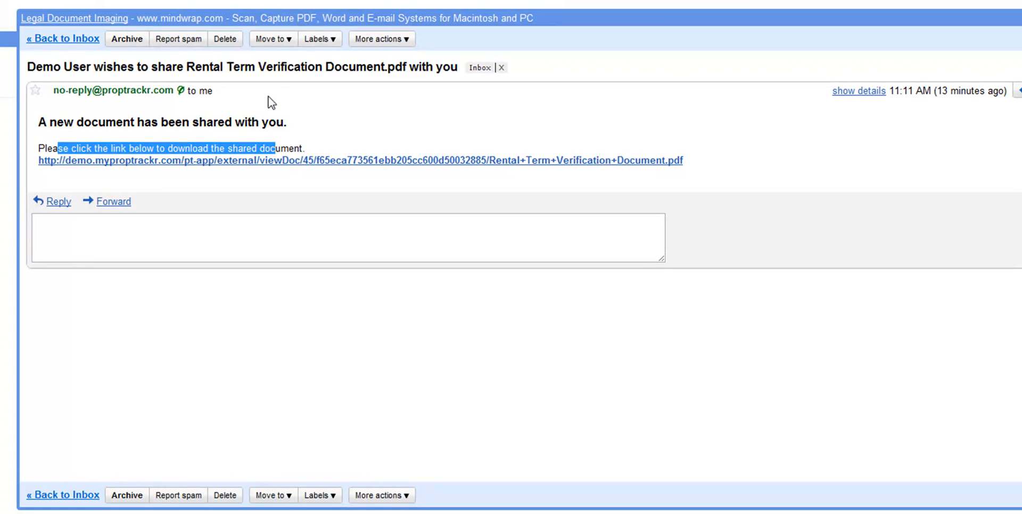
Read the notification e-mail about the shared Rental Term Verification Document.pdf, including its subject and download link
left_click(289, 107)
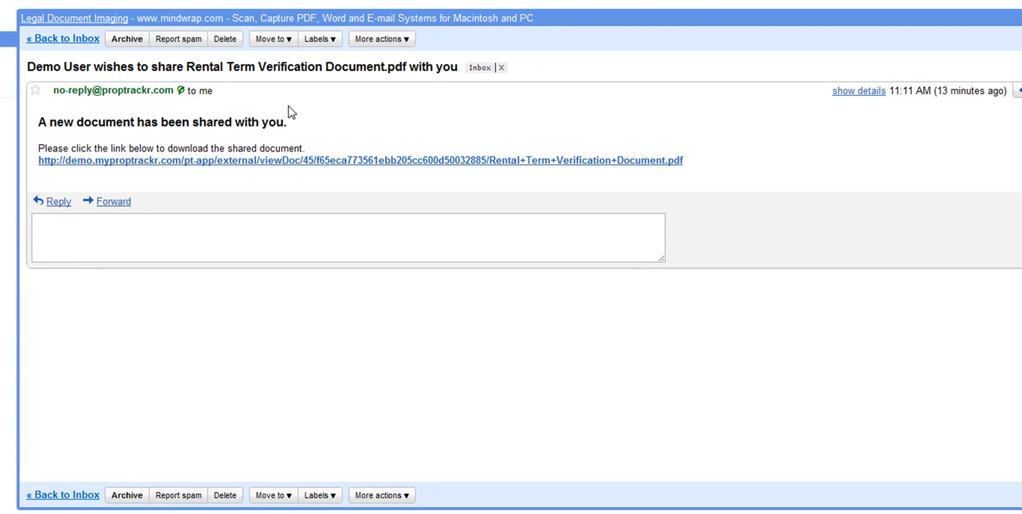
left_click_drag(43, 67, 408, 68)
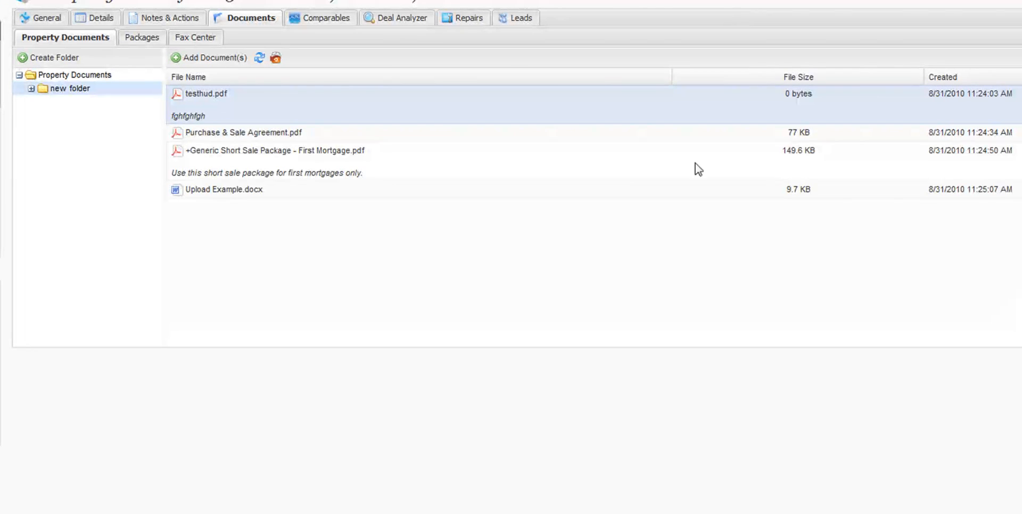
Review the form options for testhud.pdf, then view its fax document selection and close it without sending
right_click(230, 111)
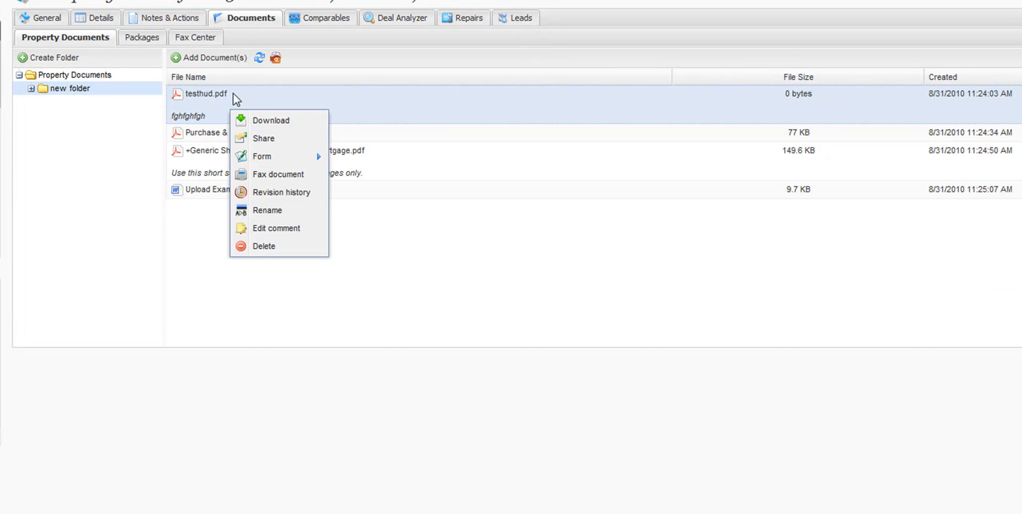
mouse_move(293, 159)
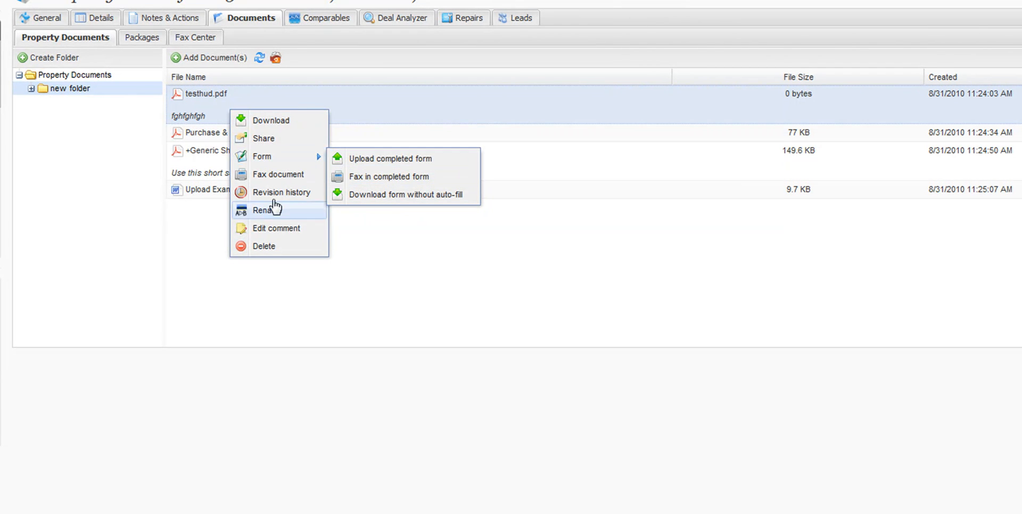
left_click(267, 173)
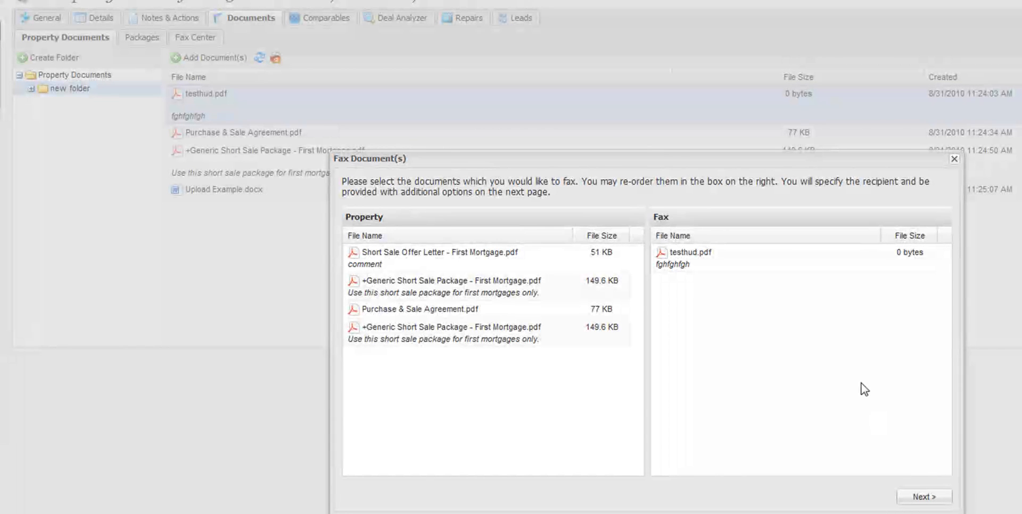
left_click(955, 160)
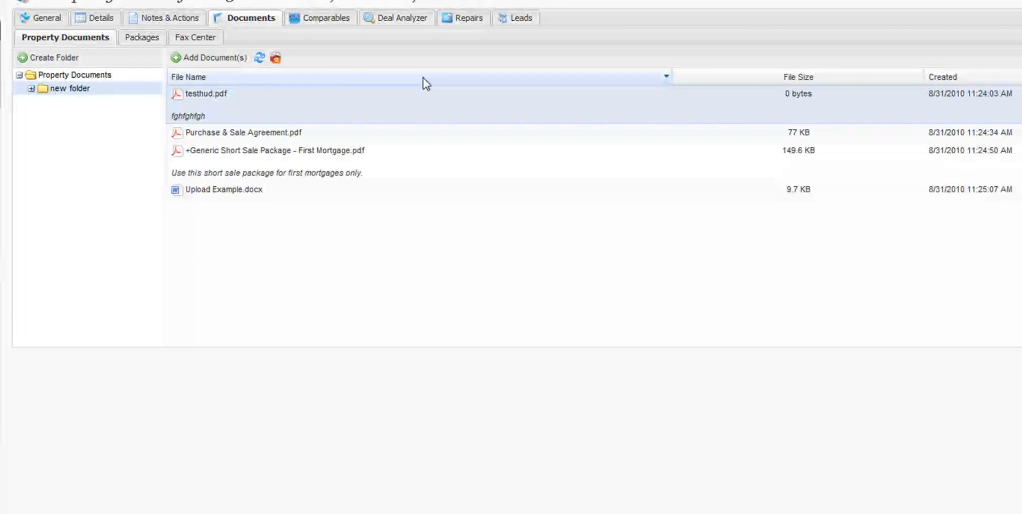
View the revision history of testhud.pdf and close it
right_click(422, 109)
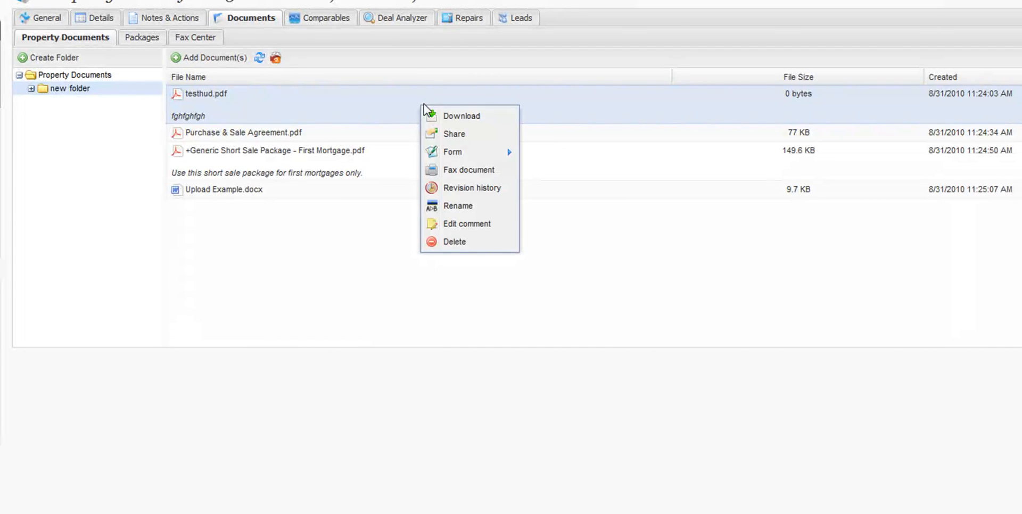
left_click(496, 190)
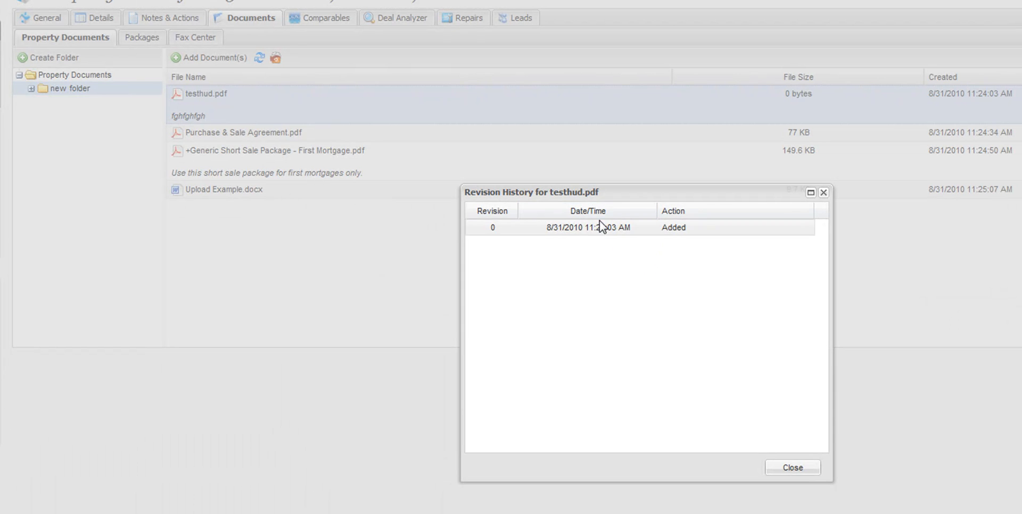
left_click(783, 470)
Rename testhud.pdf to HUD, replace its comment with "This is a new comment", and save the changes
right_click(338, 111)
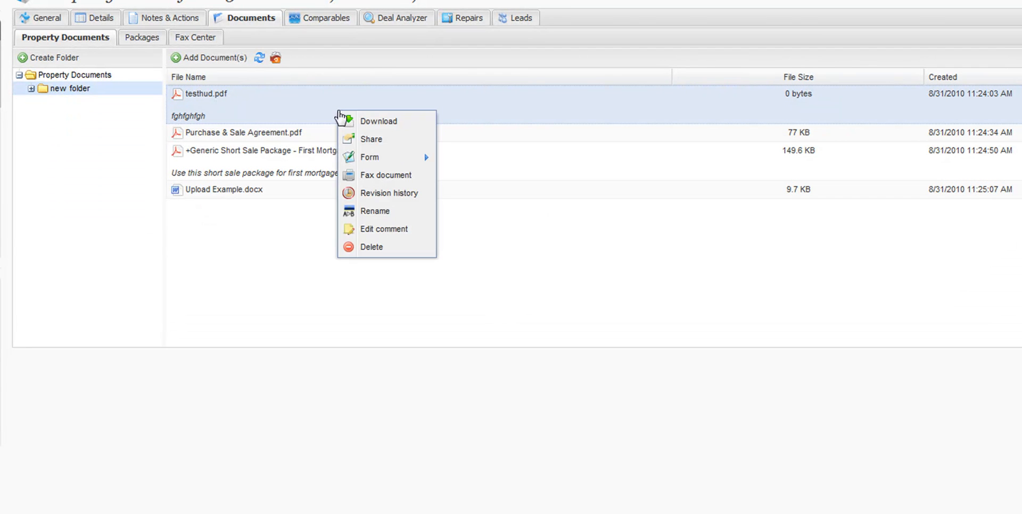
left_click(400, 211)
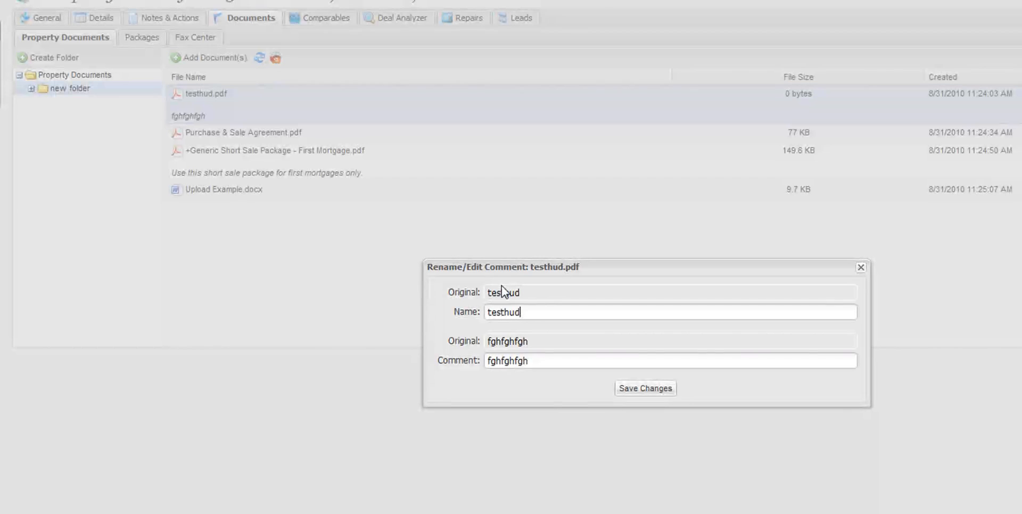
double_click(534, 313)
type("HUD")
left_click_drag(582, 360, 471, 371)
type("This is anew comment")
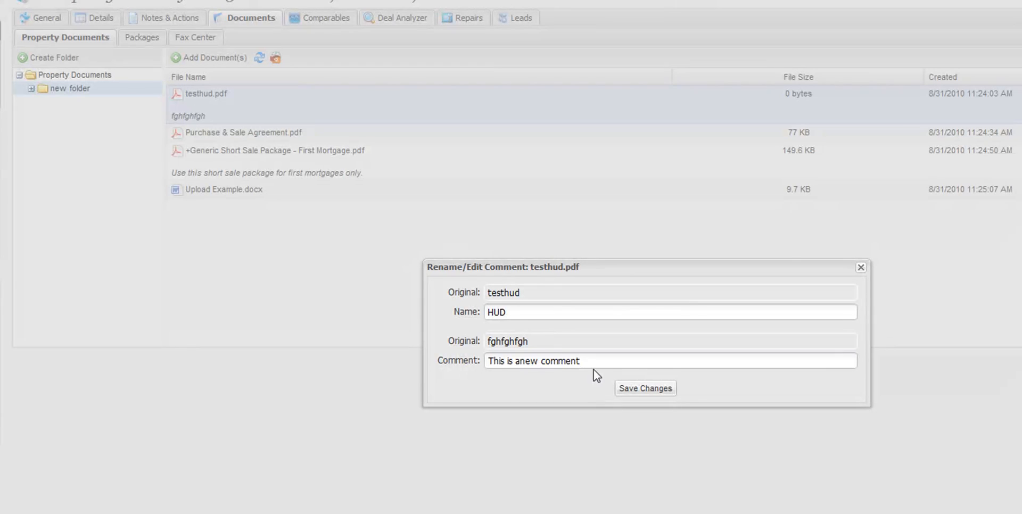
left_click(517, 361)
left_click(638, 389)
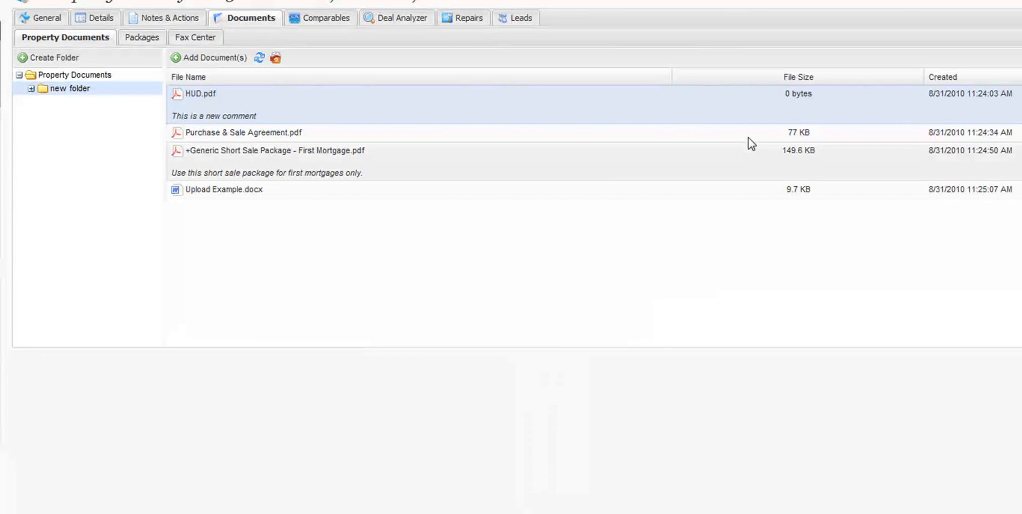
Delete Upload Example.docx from "new folder" and confirm the deletion
right_click(184, 111)
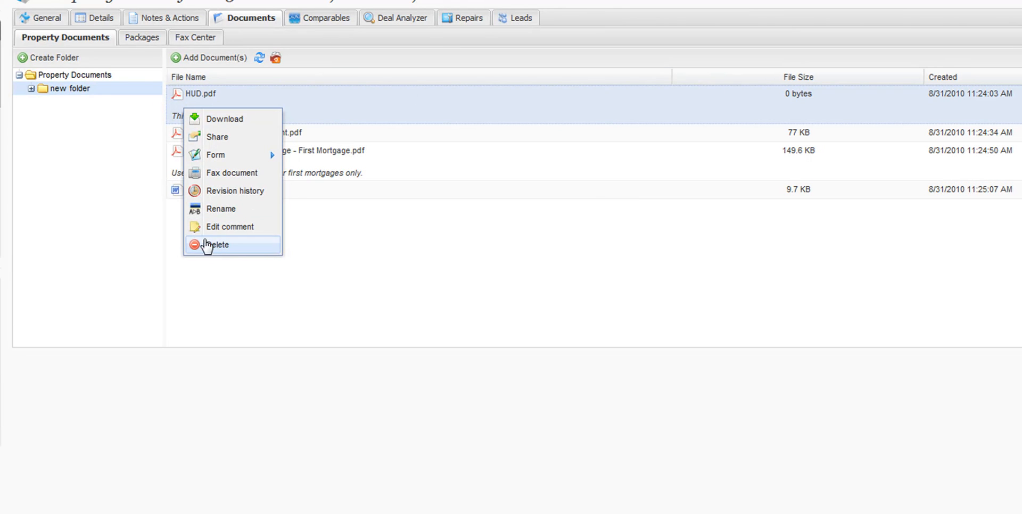
right_click(344, 189)
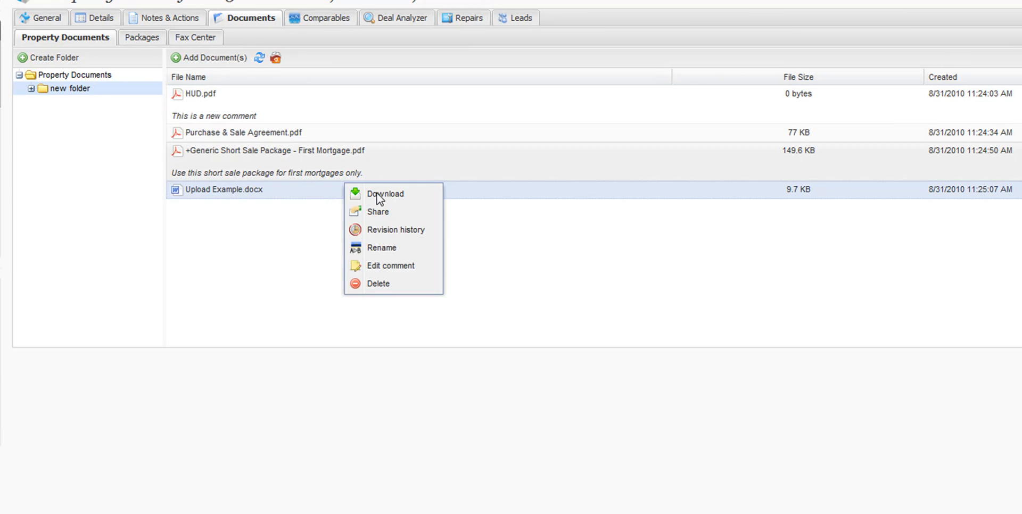
left_click(395, 284)
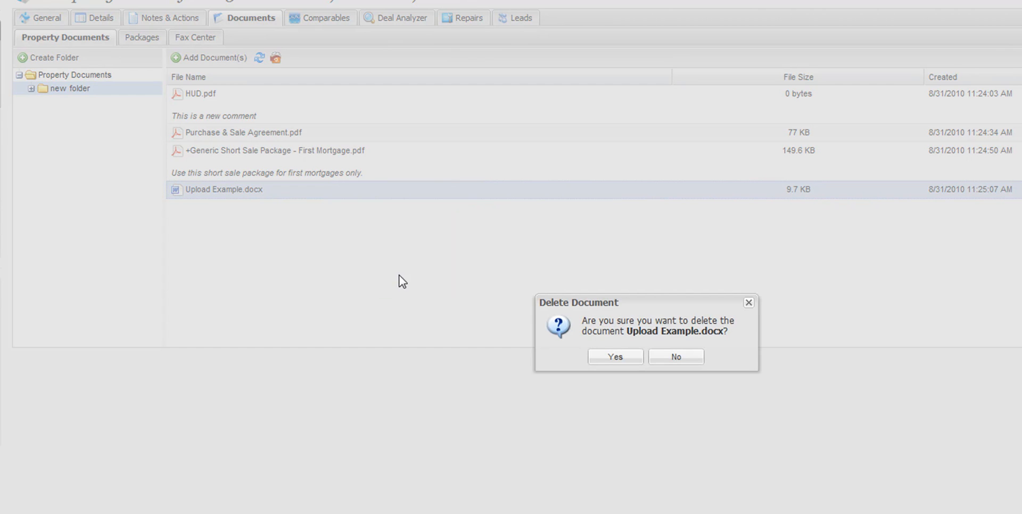
left_click(612, 357)
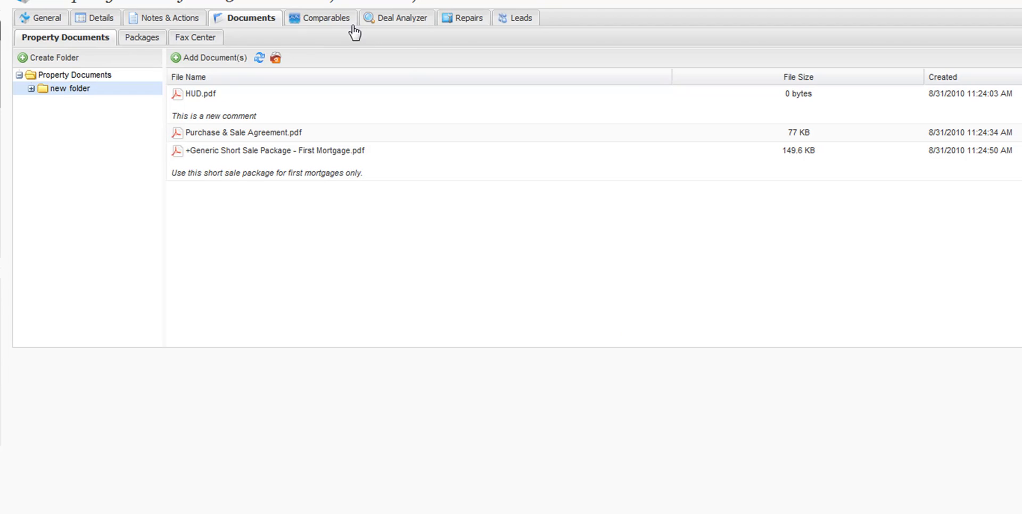
Create a package named NewPackage from both +Generic Short Sale Package PDFs and the Short Sale Offer Letter, and display its available actions
left_click(142, 36)
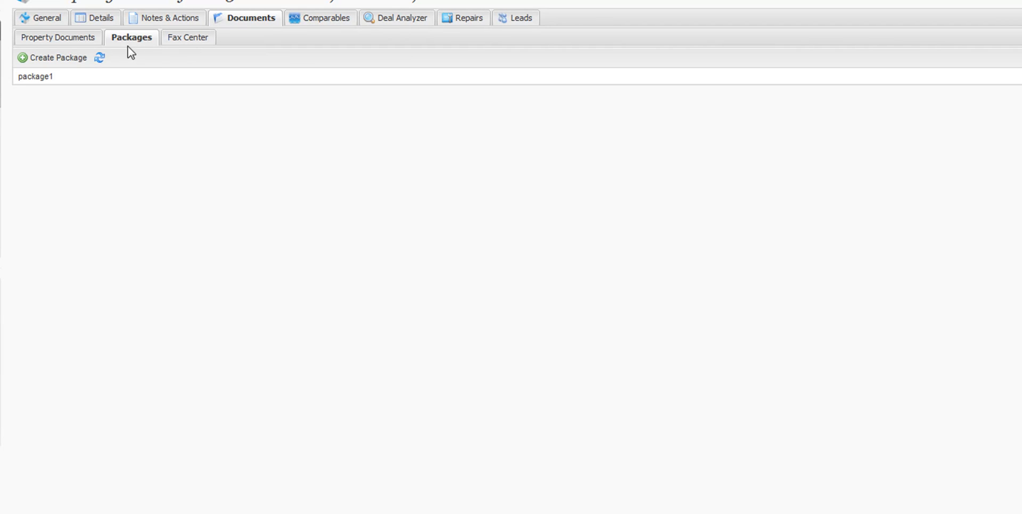
left_click(38, 58)
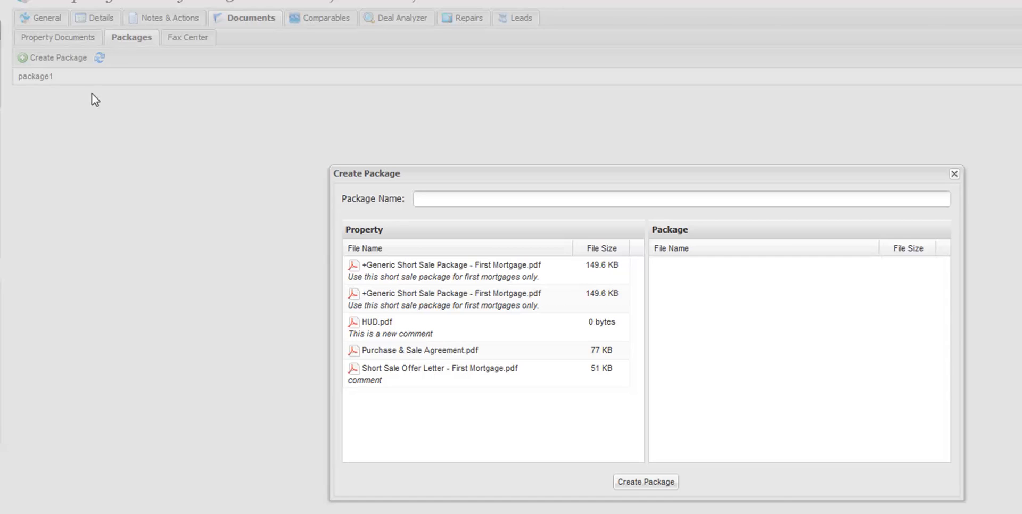
type("NewPackage")
right_click(400, 328)
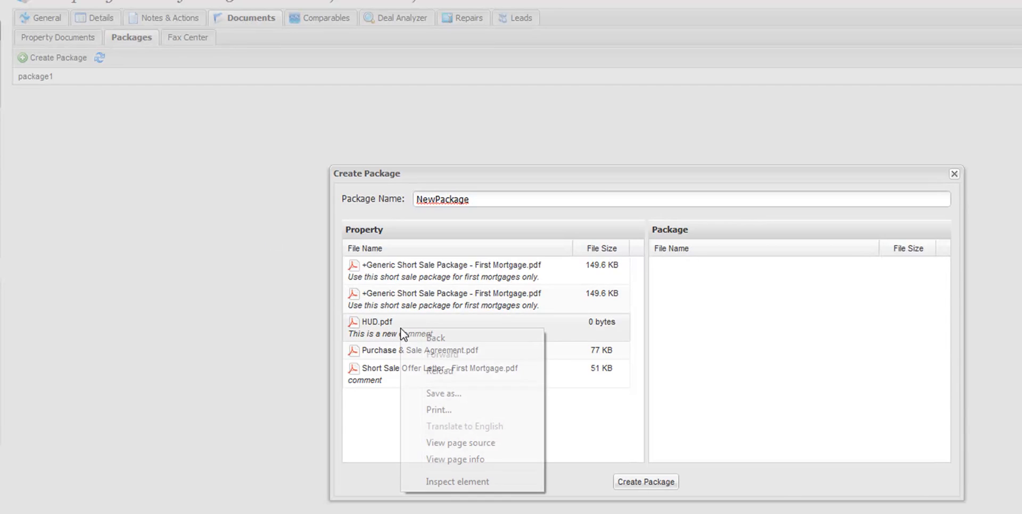
left_click(430, 267)
left_click(374, 372)
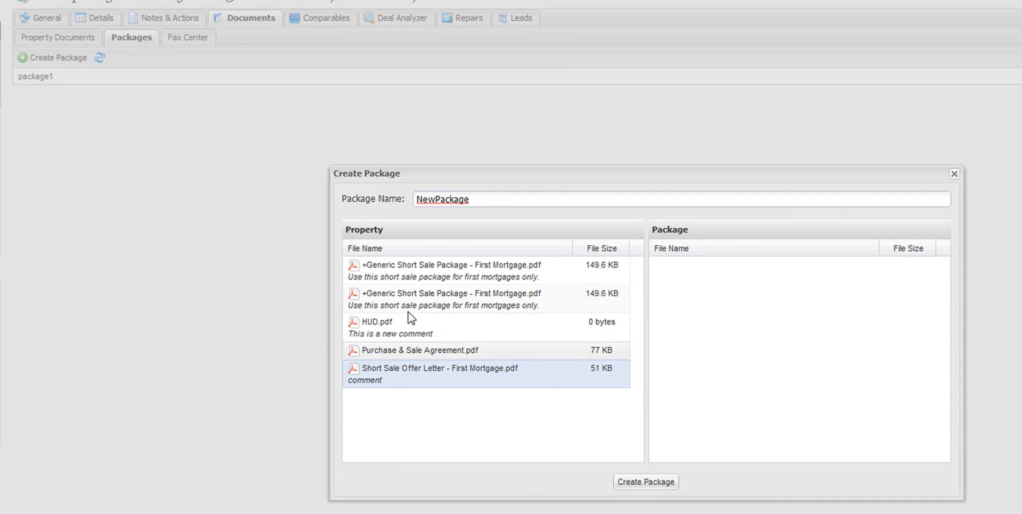
left_click_drag(406, 302, 716, 303)
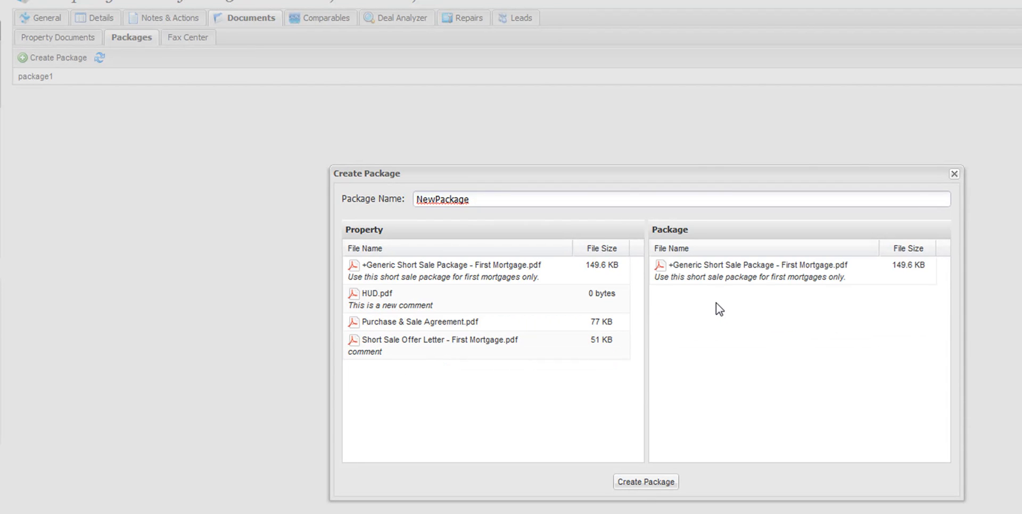
left_click_drag(367, 276, 716, 324)
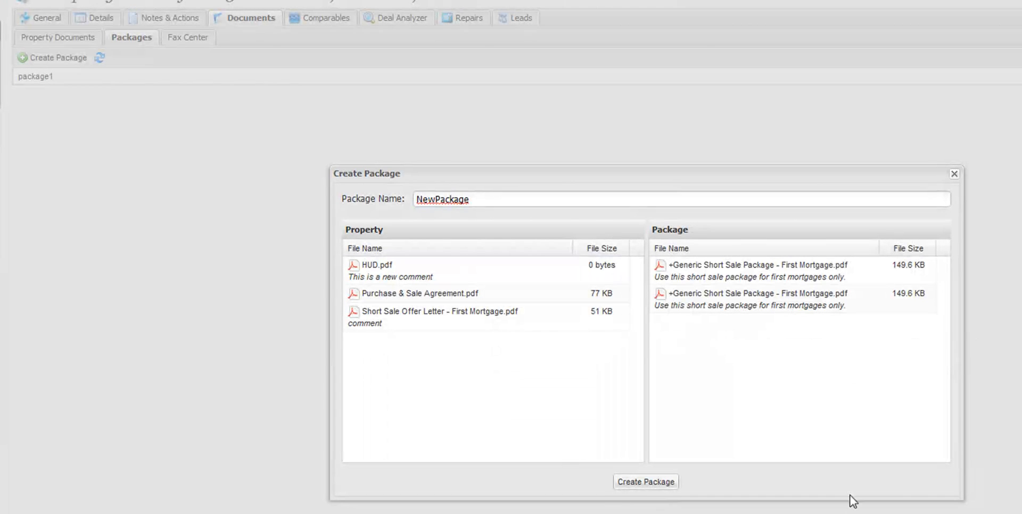
left_click_drag(383, 312, 685, 334)
left_click(672, 481)
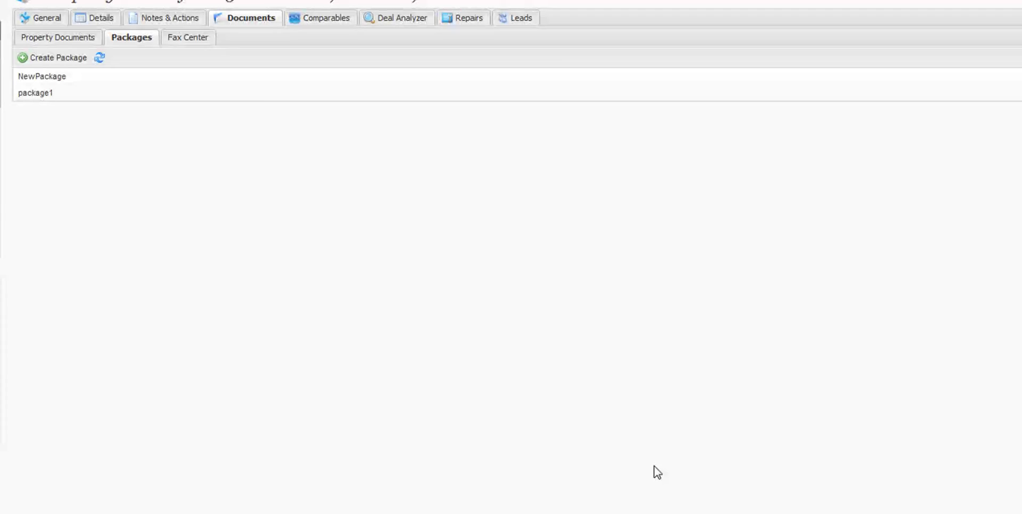
right_click(101, 81)
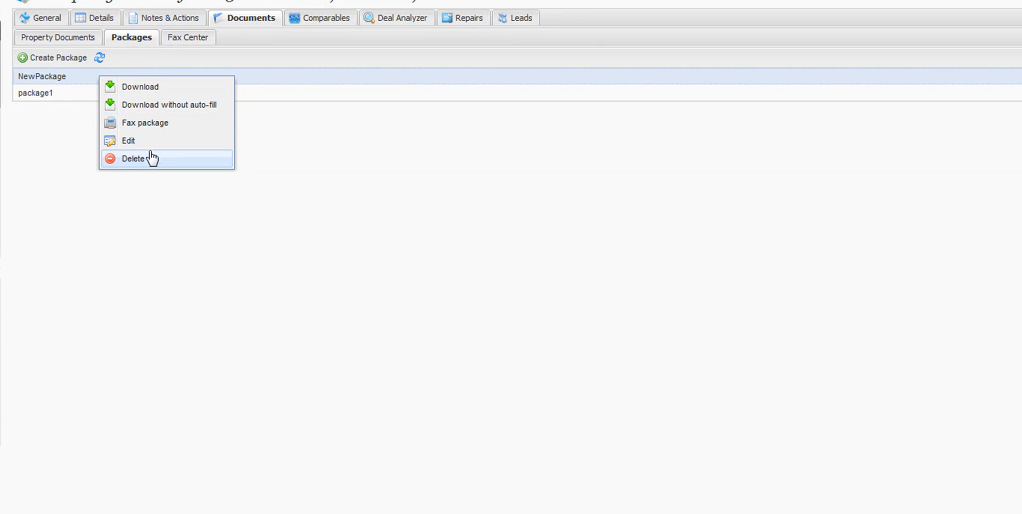
Start a new fax containing Short Sale Offer Letter - First Mortgage.pdf and +Generic Short Sale Package - First Mortgage.pdf, and proceed to the cover page details
left_click(182, 37)
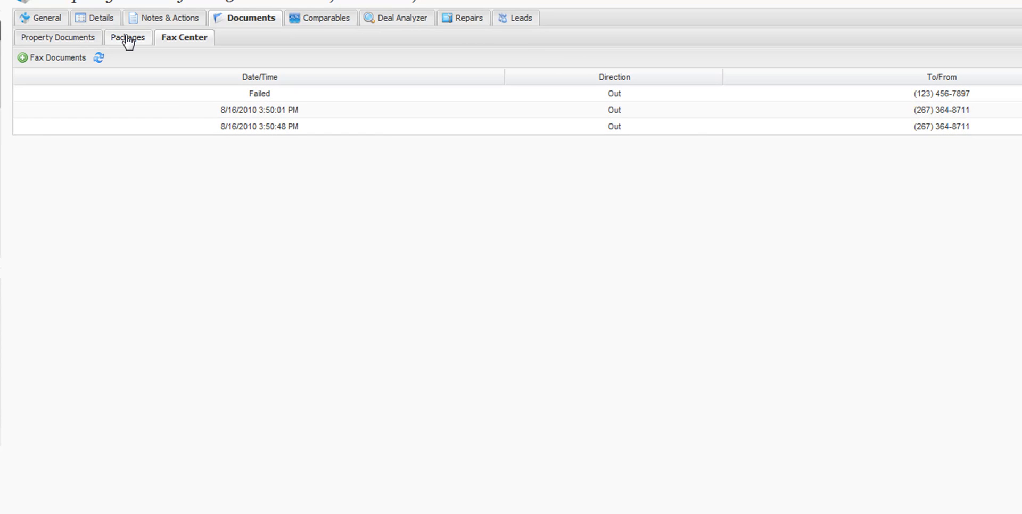
left_click(51, 60)
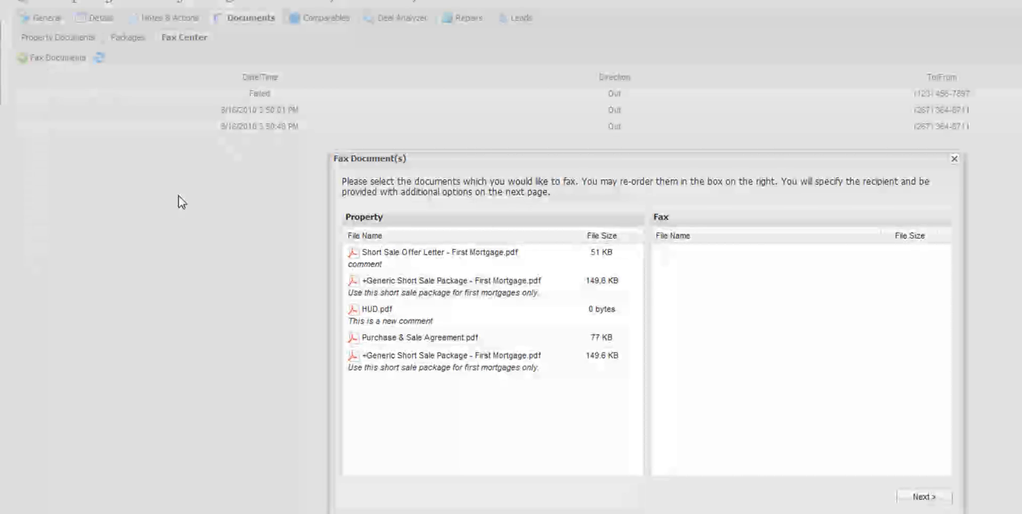
left_click_drag(483, 267, 711, 280)
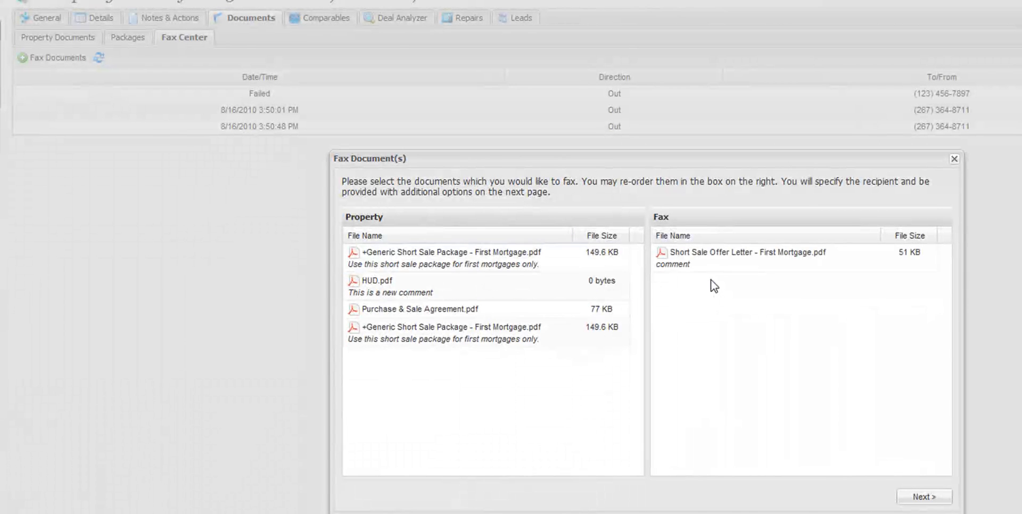
left_click(399, 342)
left_click_drag(397, 339, 698, 298)
left_click(924, 496)
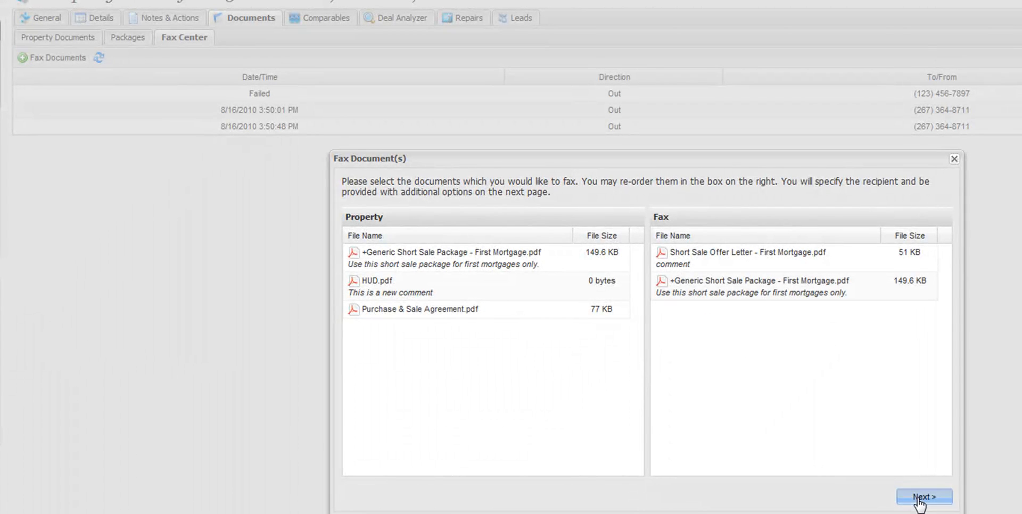
Fill in the fax recipient's details with the name "Fax recipient", the company "company" and the recipient's fax number
left_click_drag(394, 223, 405, 229)
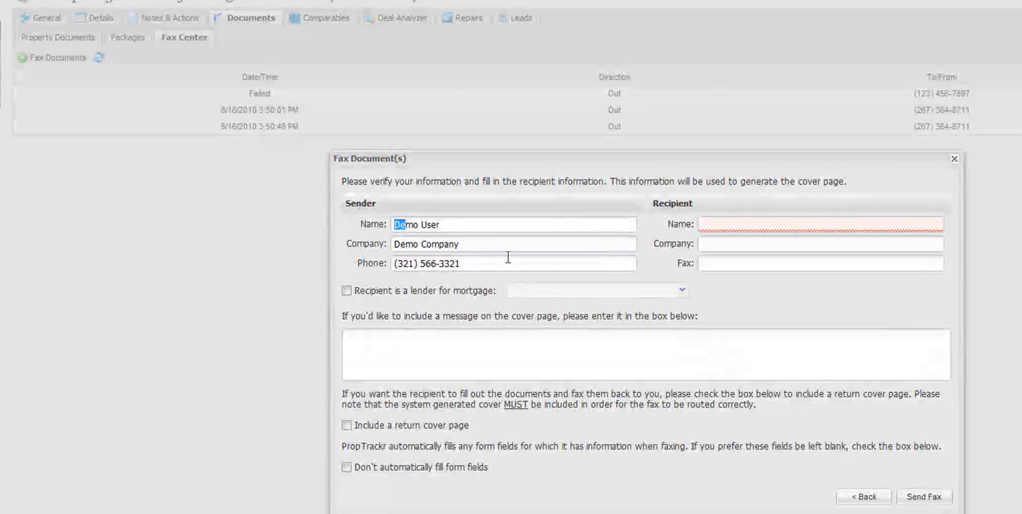
left_click(732, 229)
type("Fax recipient")
left_click(756, 240)
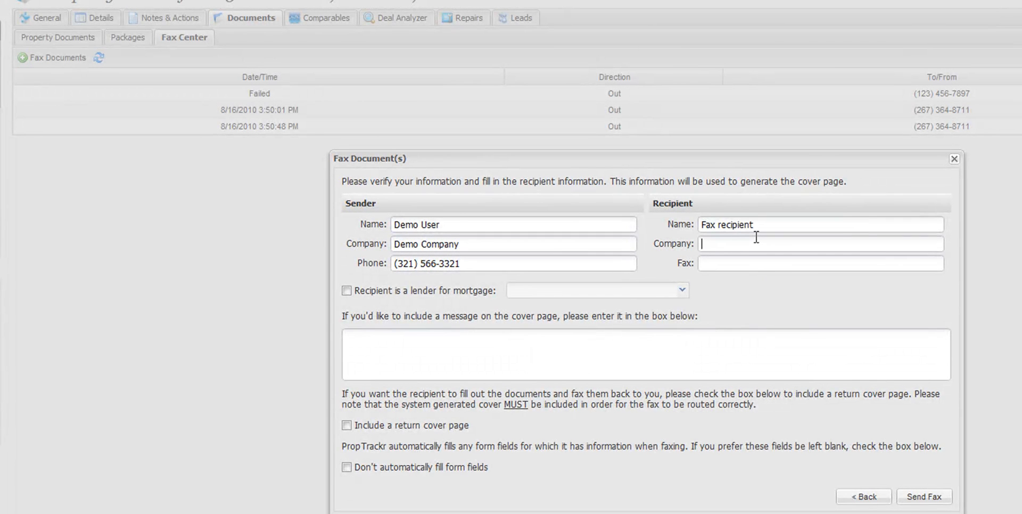
type("compan")
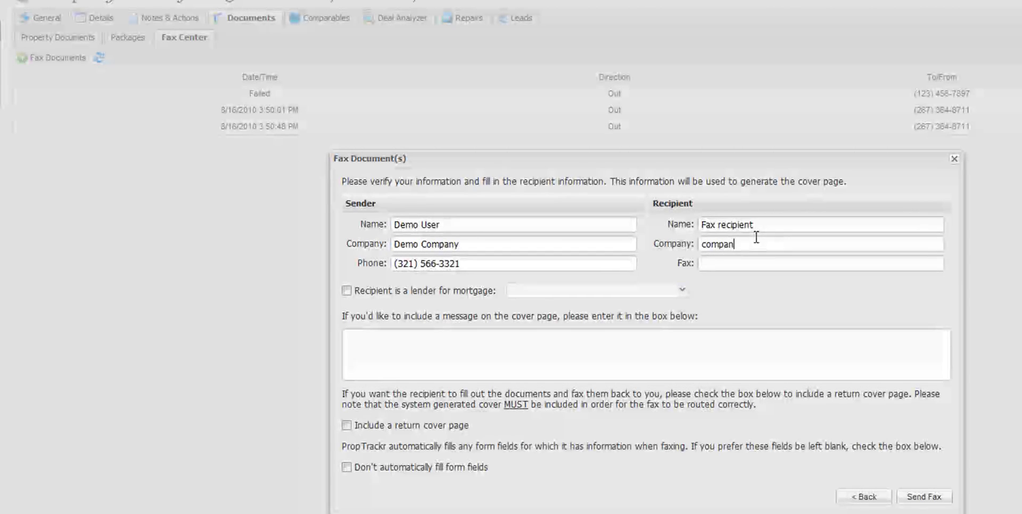
type("(123) 456-78")
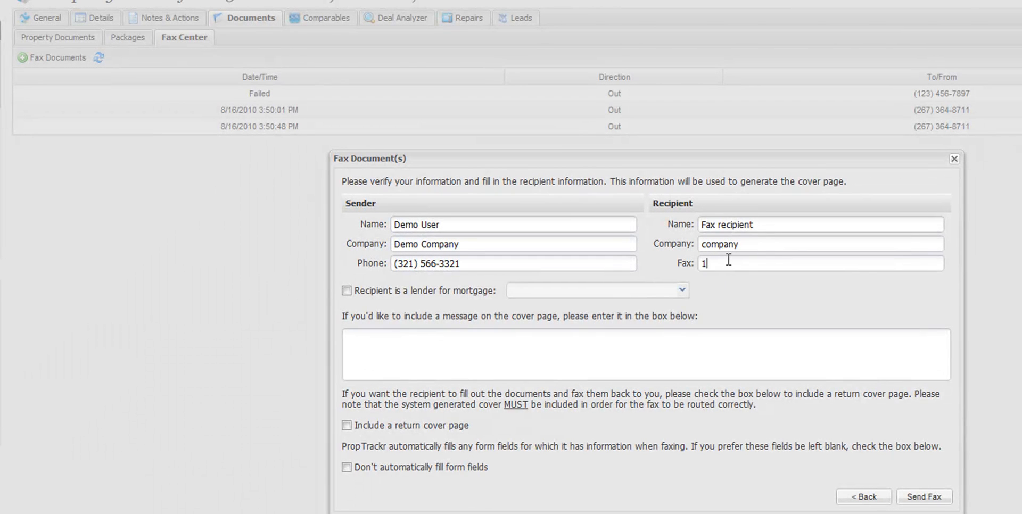
type("90")
left_click(346, 291)
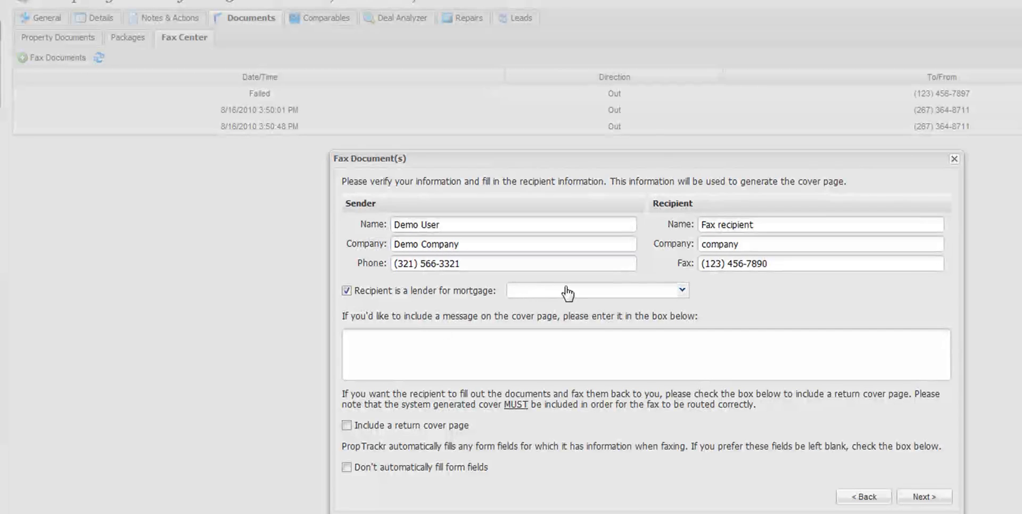
left_click_drag(403, 290, 477, 290)
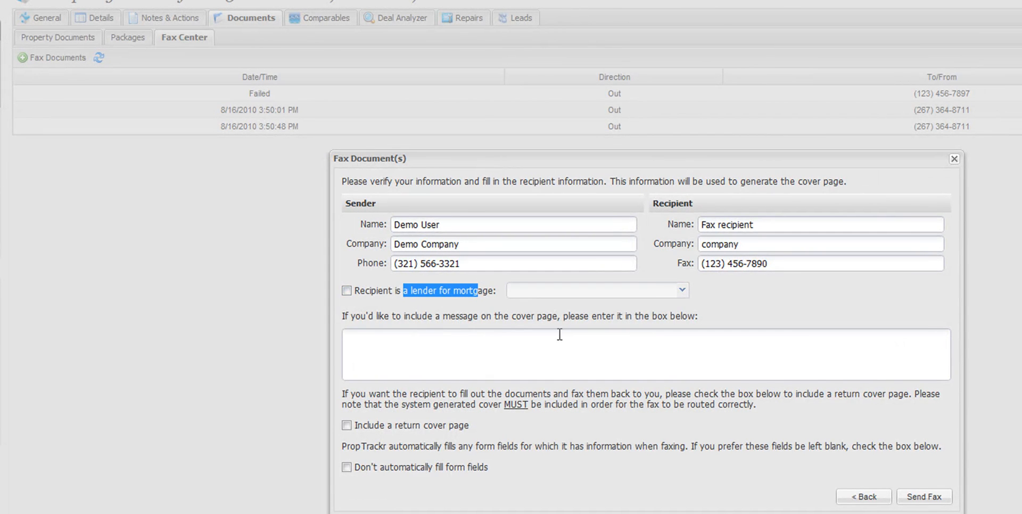
left_click(346, 291)
left_click(346, 291)
Enter the cover page message "This is a cover page" and correct its misspelled first word
left_click(374, 360)
type("Th")
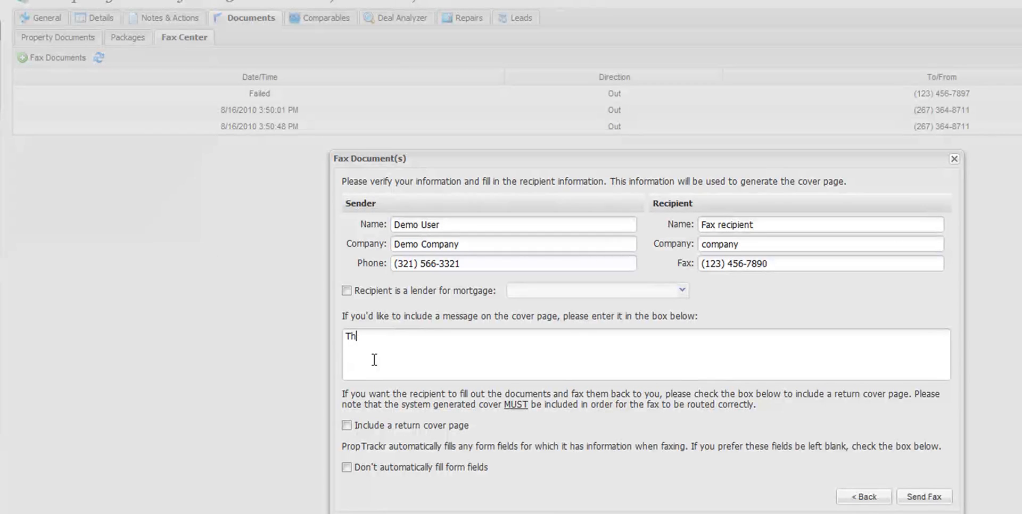
type("ios is a cover page")
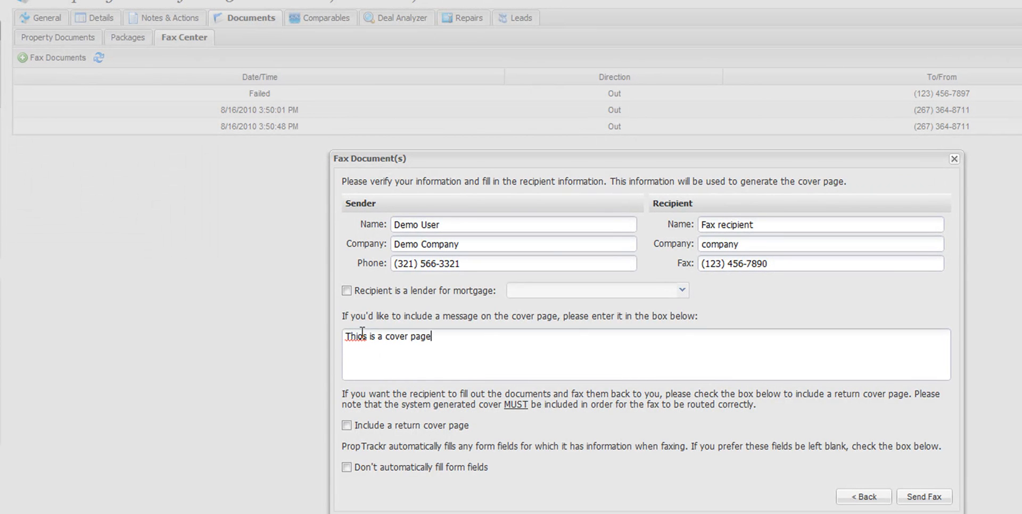
right_click(361, 335)
left_click(392, 343)
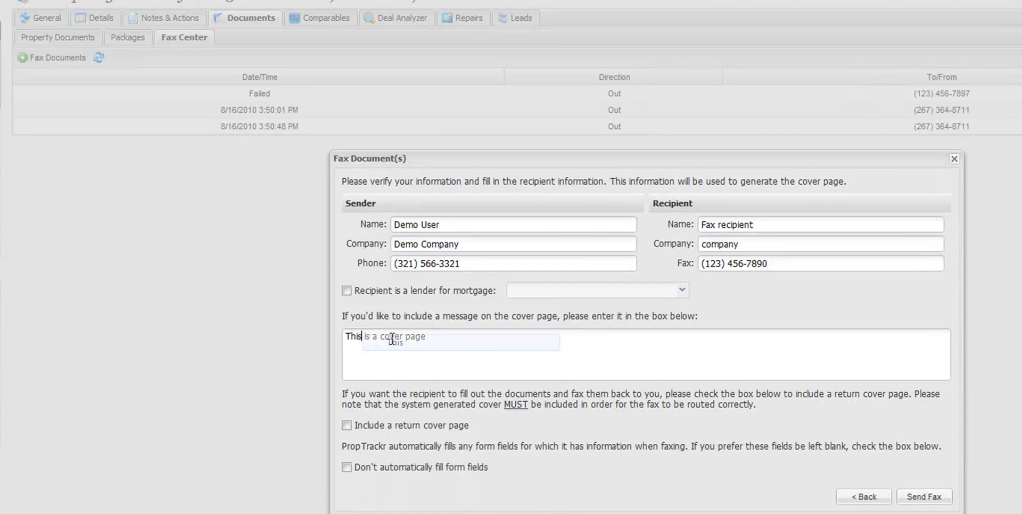
left_click_drag(484, 359, 351, 341)
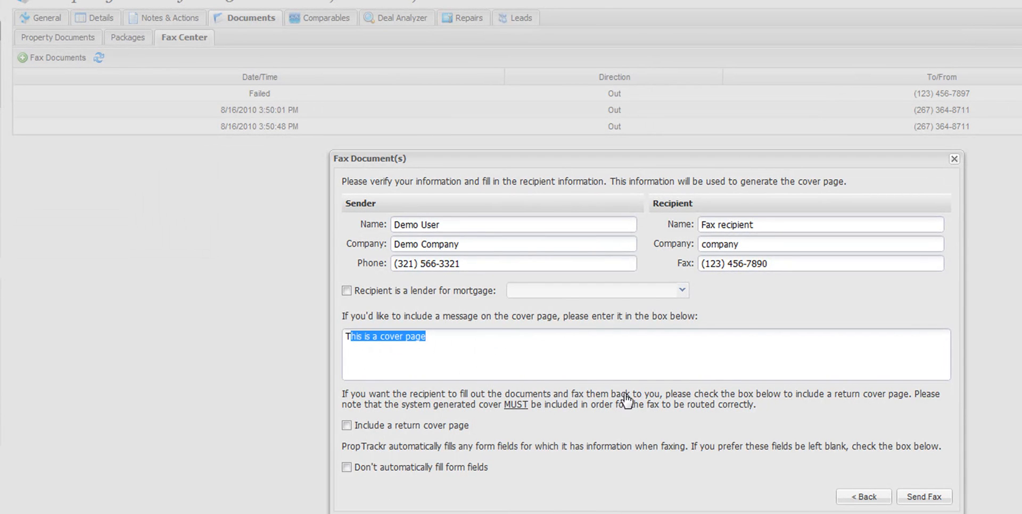
Set the fax to include a return cover page and not to fill form fields automatically
left_click(343, 425)
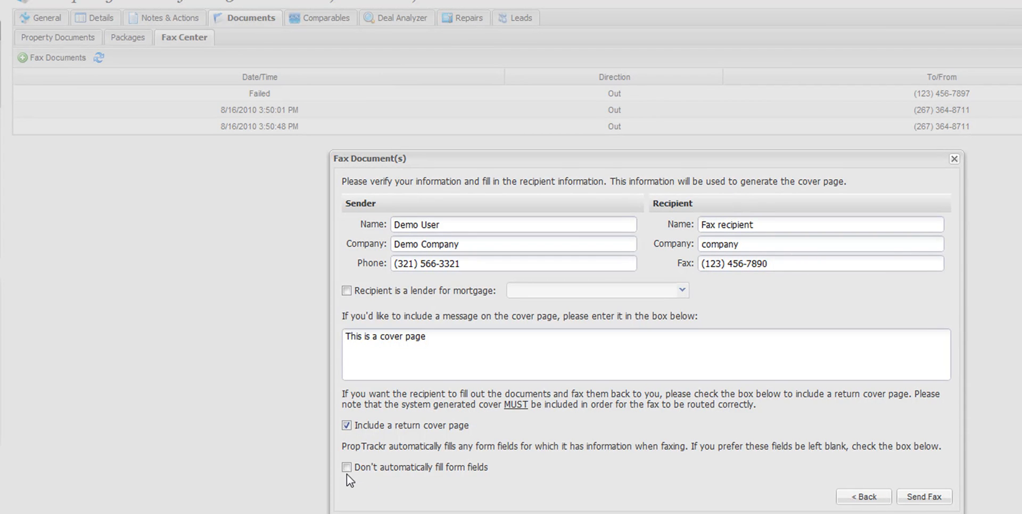
left_click_drag(377, 471, 523, 478)
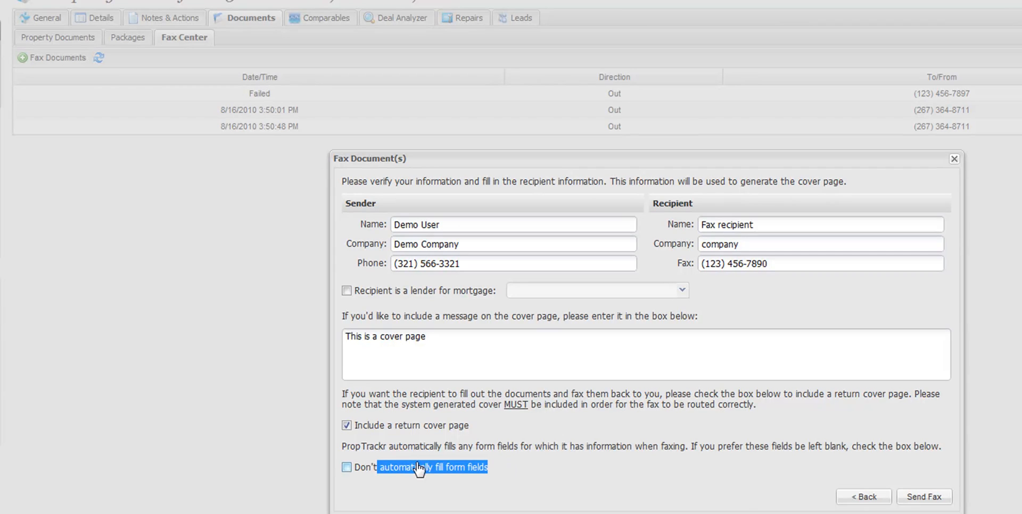
left_click_drag(501, 468, 406, 468)
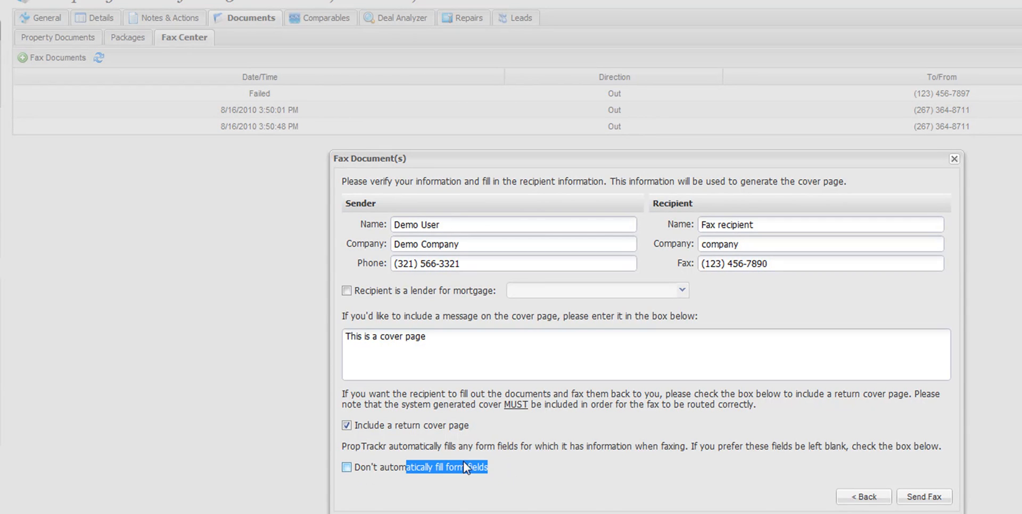
left_click(508, 468)
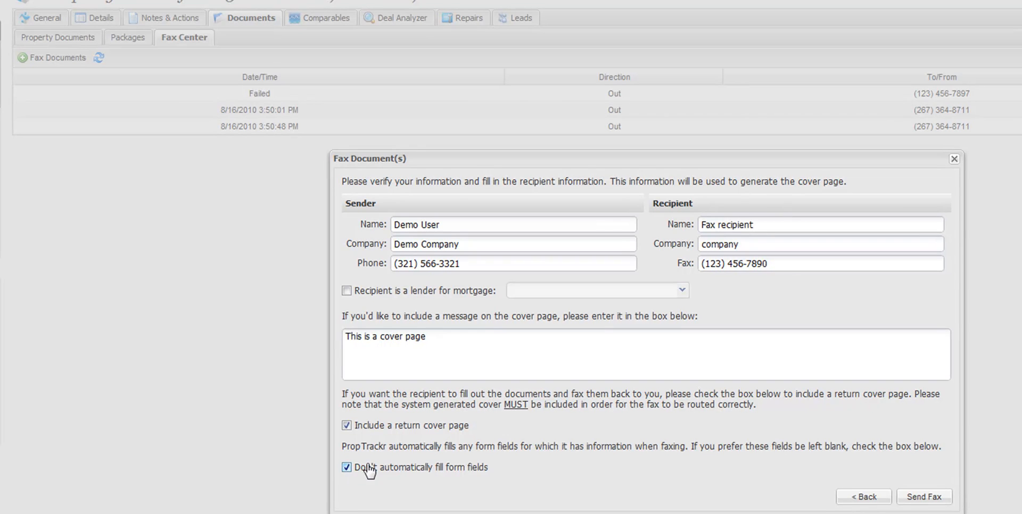
Send the fax, confirm the sending, and refresh the list of faxes
left_click(918, 494)
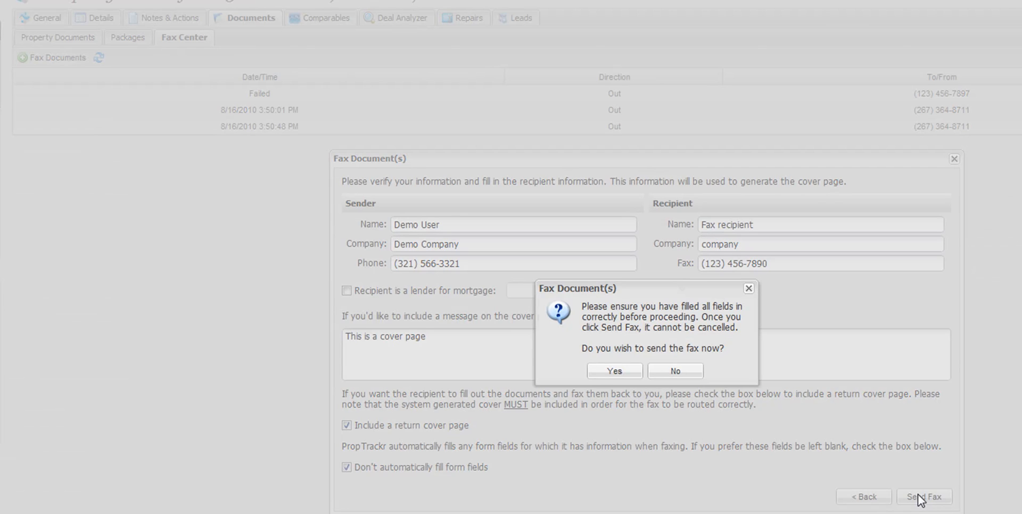
left_click(617, 371)
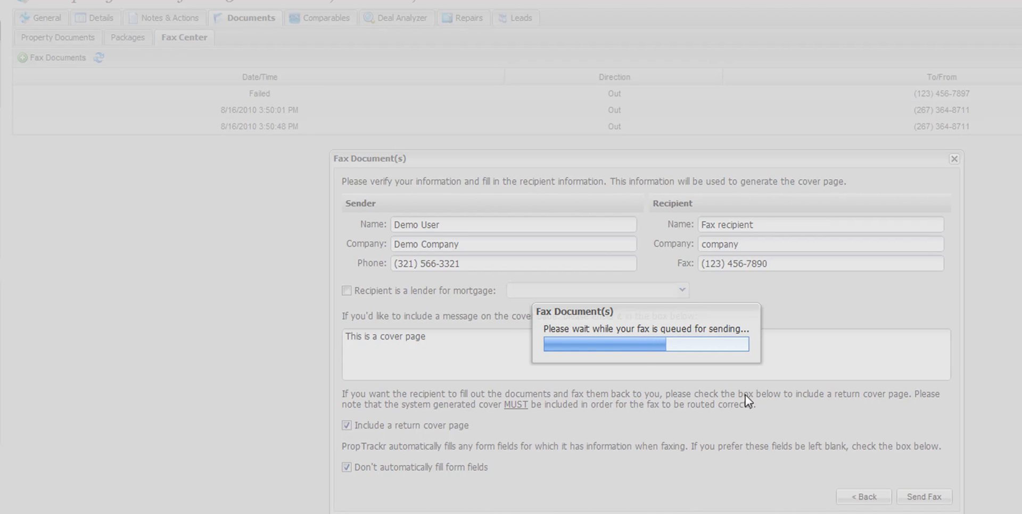
left_click(640, 356)
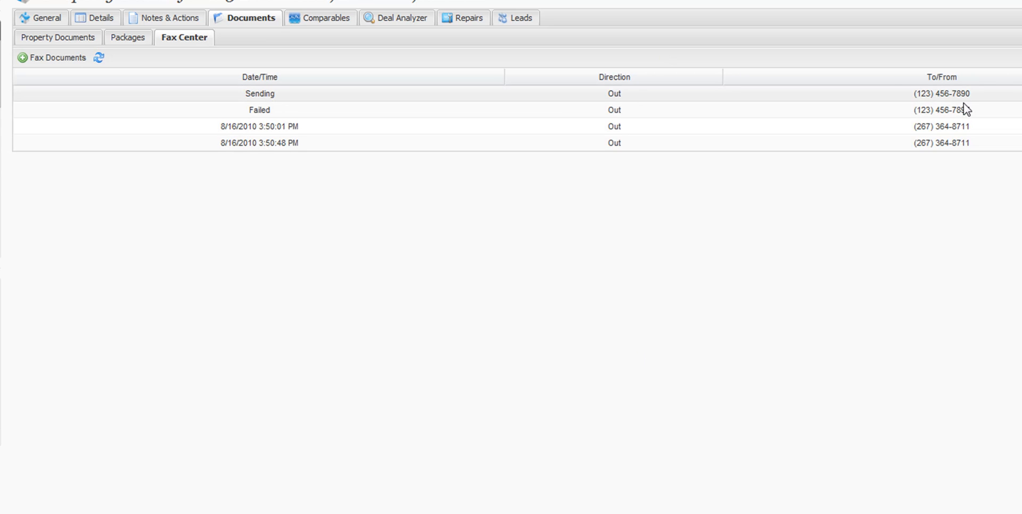
left_click(100, 59)
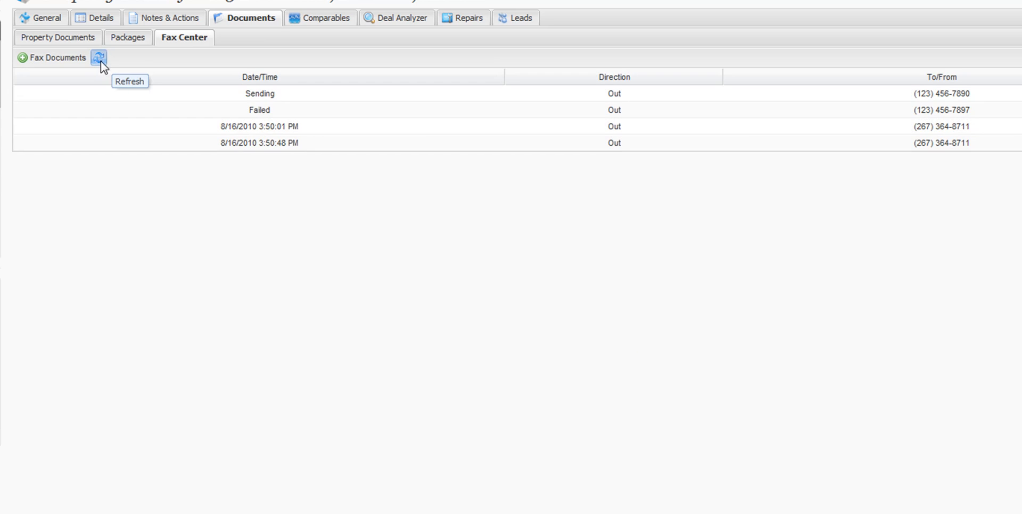
Return to the property documents and view the upload option for adding documents, closing it without uploading anything
left_click(57, 39)
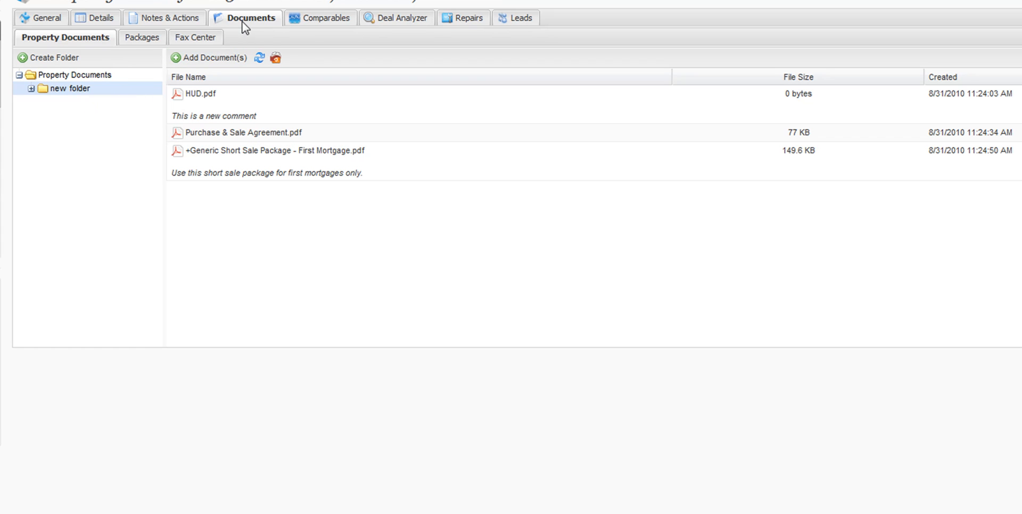
left_click(210, 63)
left_click(598, 194)
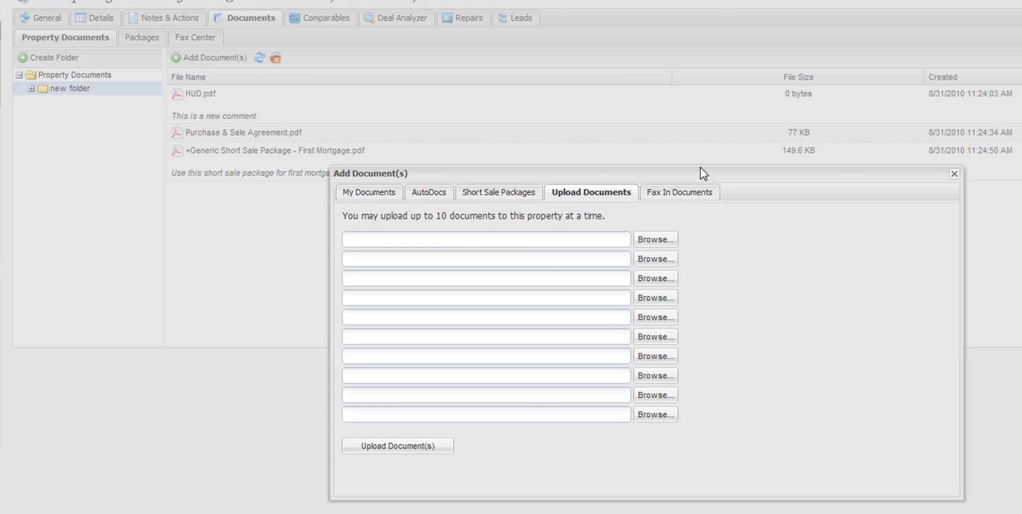
left_click(955, 174)
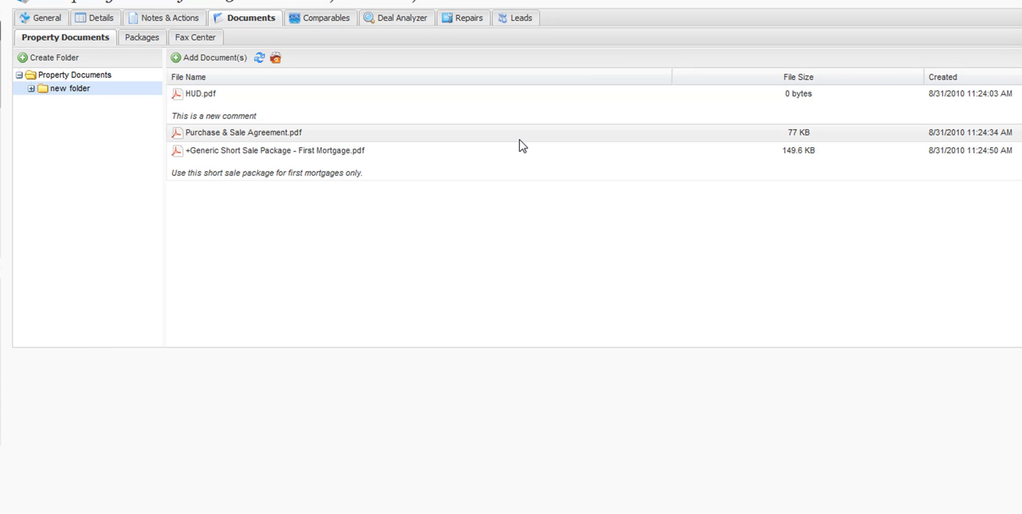